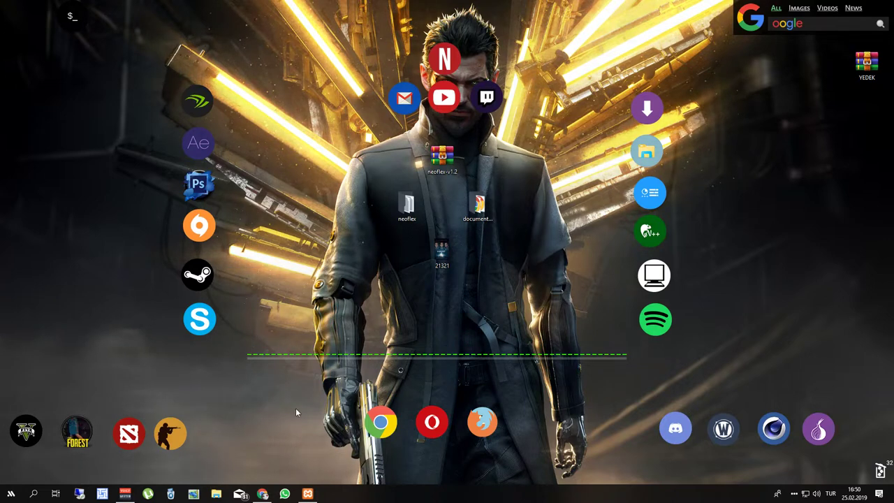
Open phpMyAdmin at localhost and create an empty database named netapx.
click(265, 491)
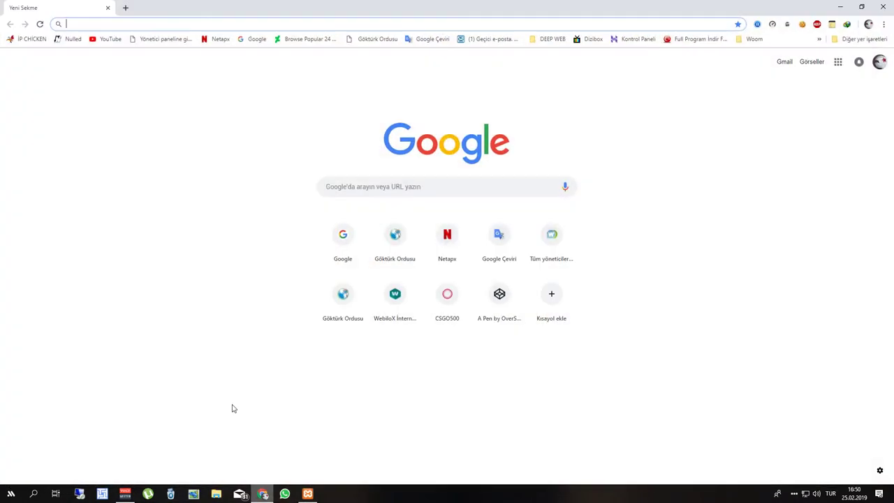
text(local)
key(Return)
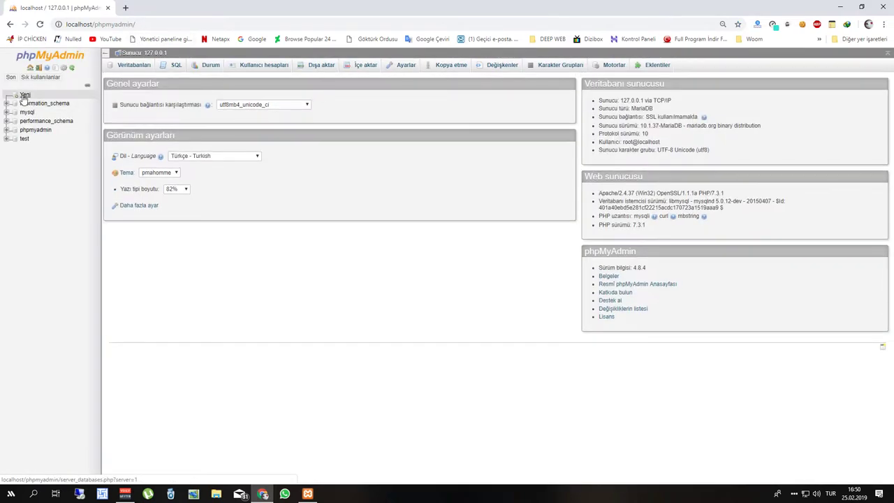
click(25, 96)
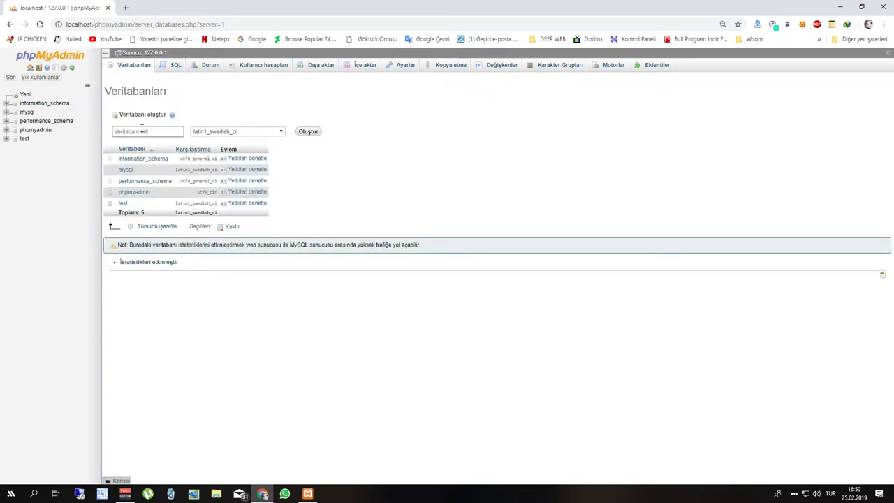
click(142, 131)
text(net)
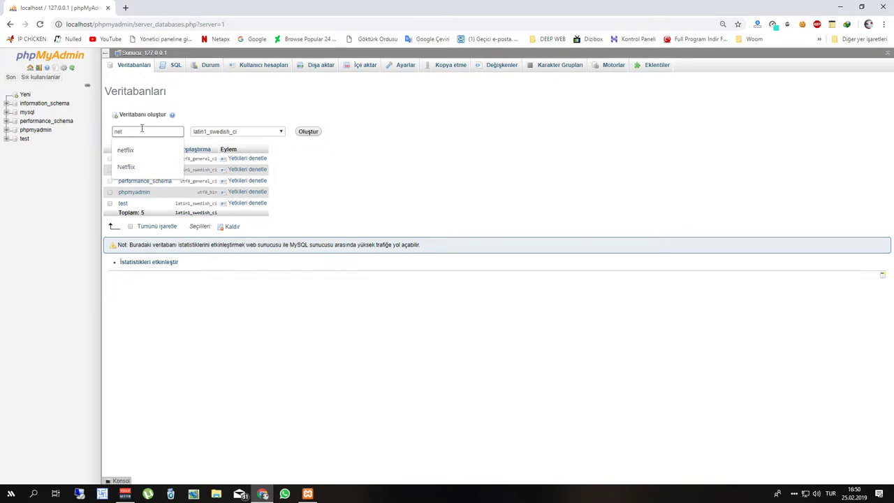
text(apx)
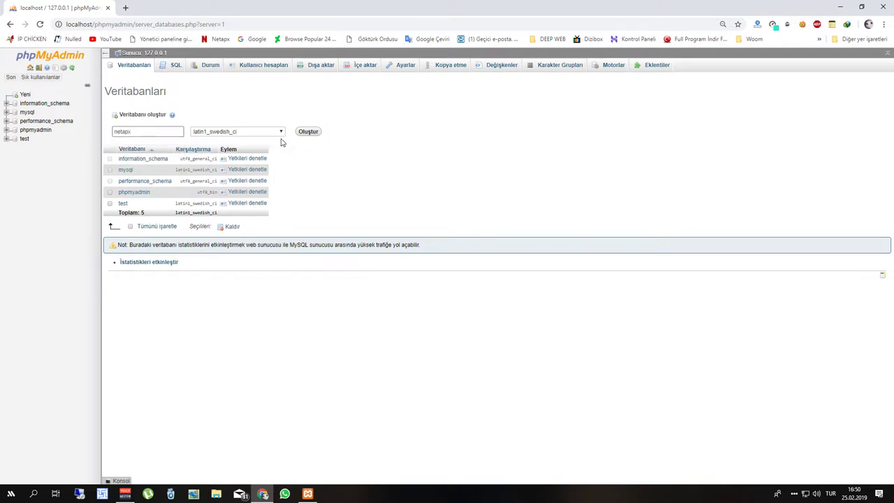
click(306, 131)
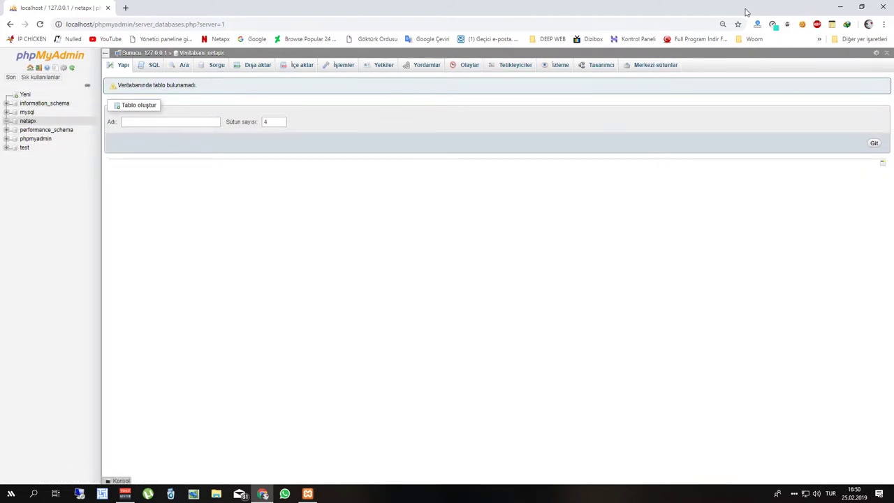
Create a new folder named netapx inside C:\xampp\htdocs.
click(847, 6)
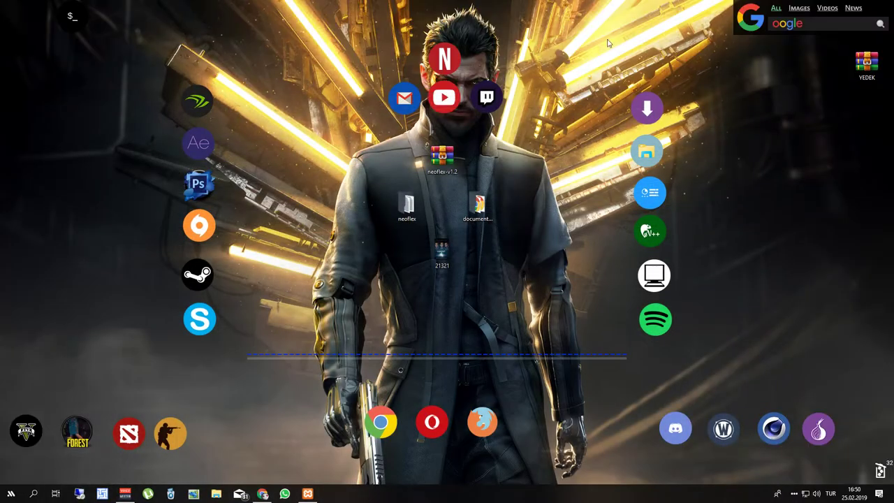
click(216, 494)
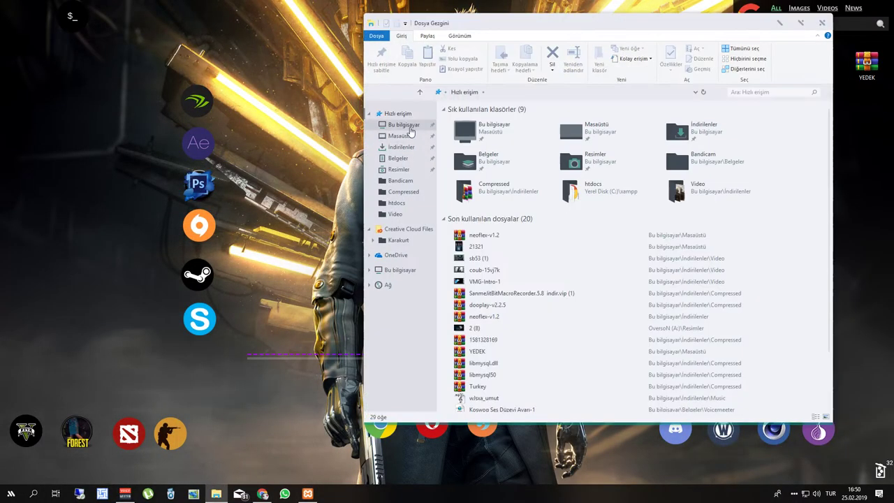
click(404, 124)
double_click(615, 224)
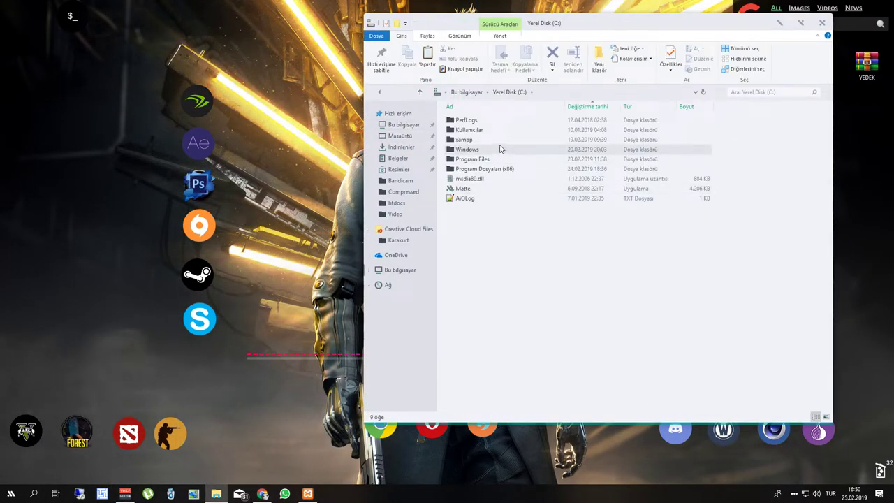
double_click(489, 140)
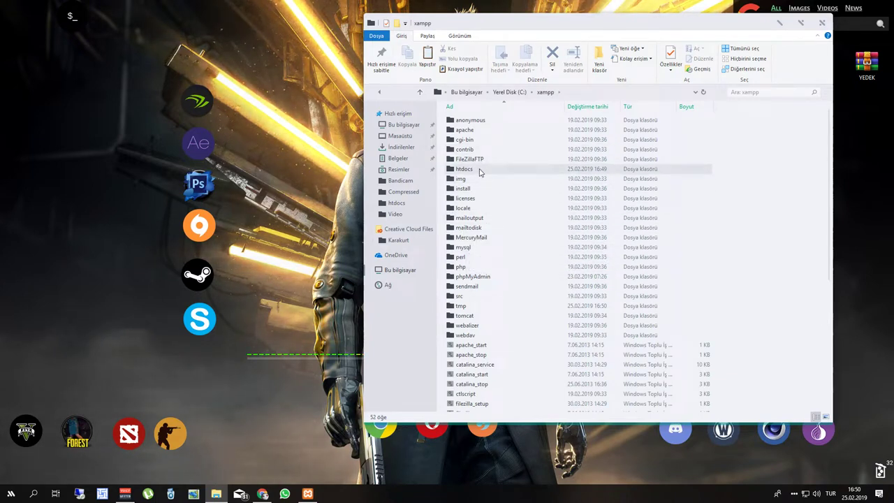
double_click(479, 170)
right_click(488, 239)
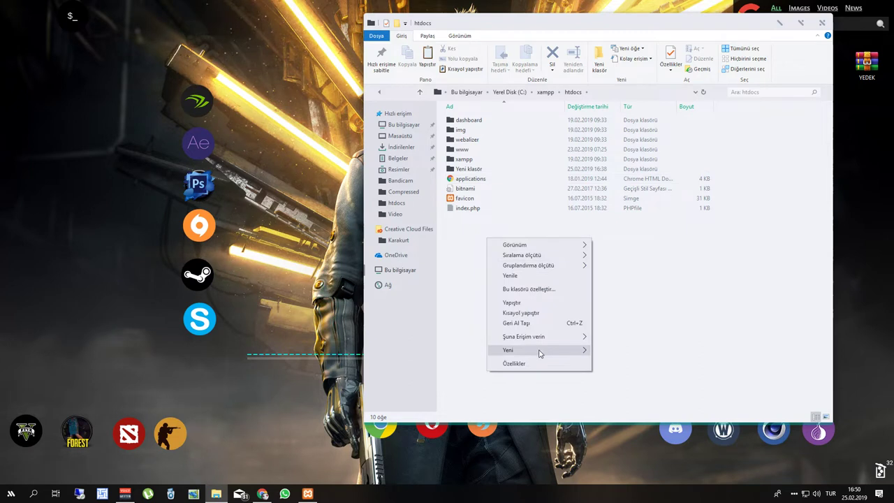
mouse_move(531, 350)
click(624, 357)
text(n)
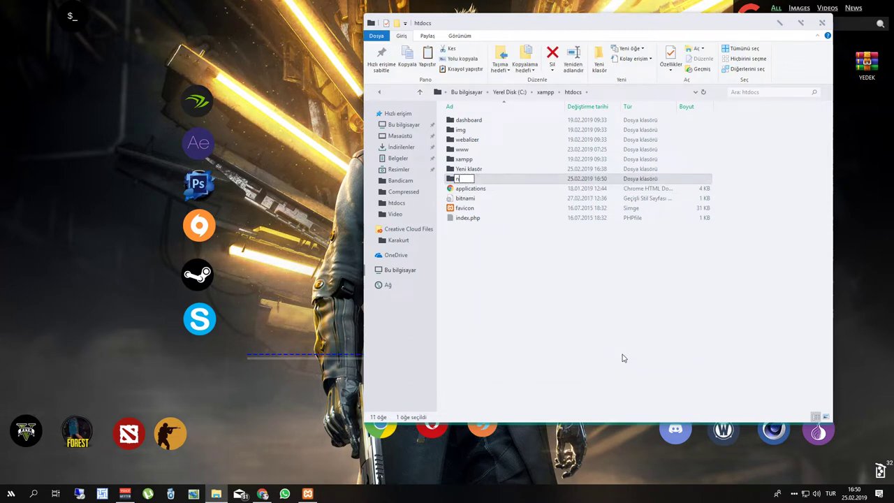
text(etapx)
key(Return)
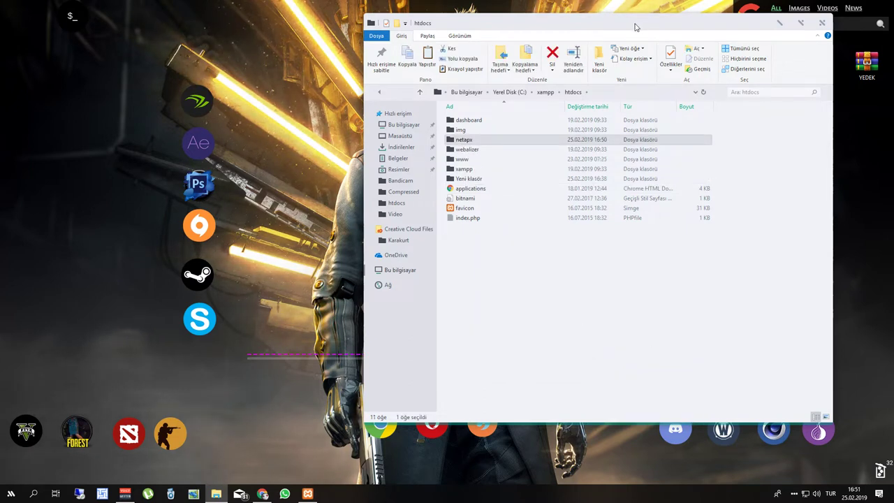
Move all files from the desktop neoflex folder into netapx and close both folder windows.
double_click(634, 25)
double_click(606, 8)
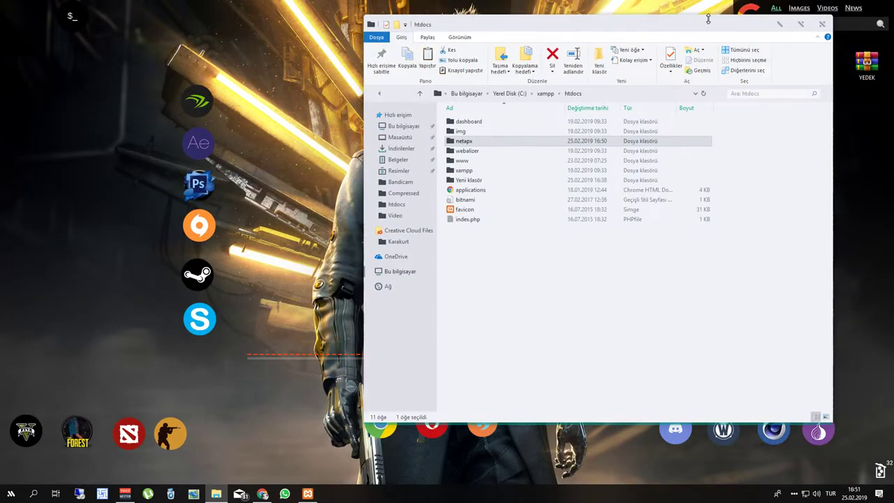
drag(648, 26, 748, 25)
double_click(409, 207)
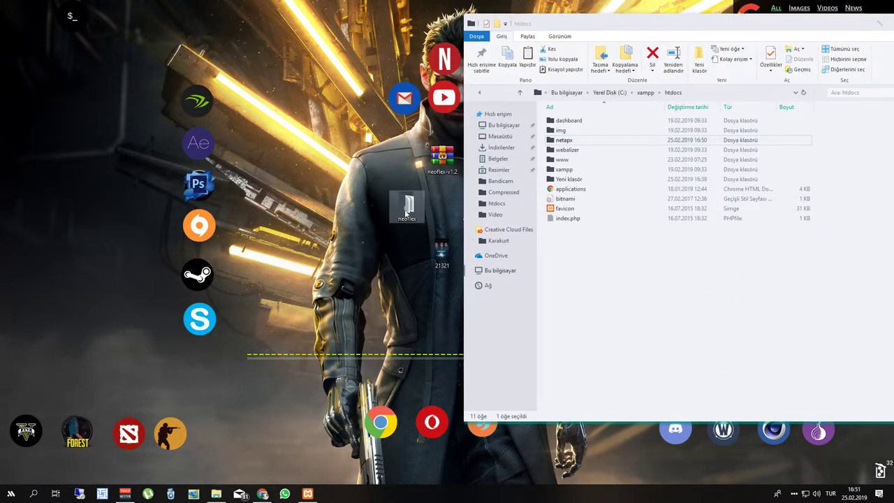
drag(314, 265, 585, 143)
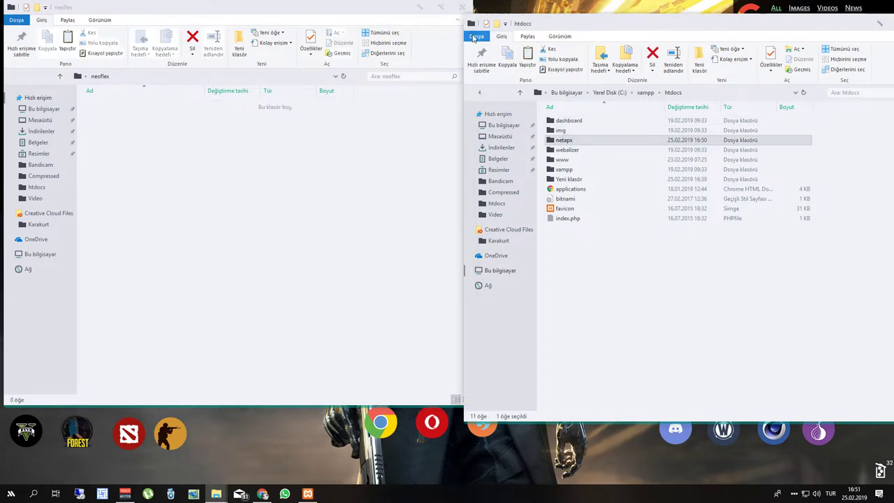
click(468, 7)
drag(762, 23, 575, 27)
click(736, 26)
click(262, 494)
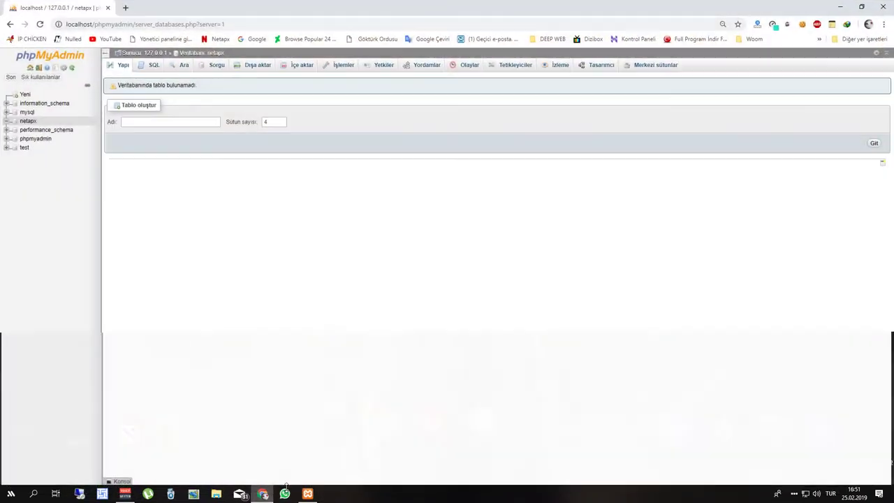
Load localhost/netapx in a new tab, start the installation and pass the server diagnosis.
click(128, 8)
text(localhost/phpmyadmin/)
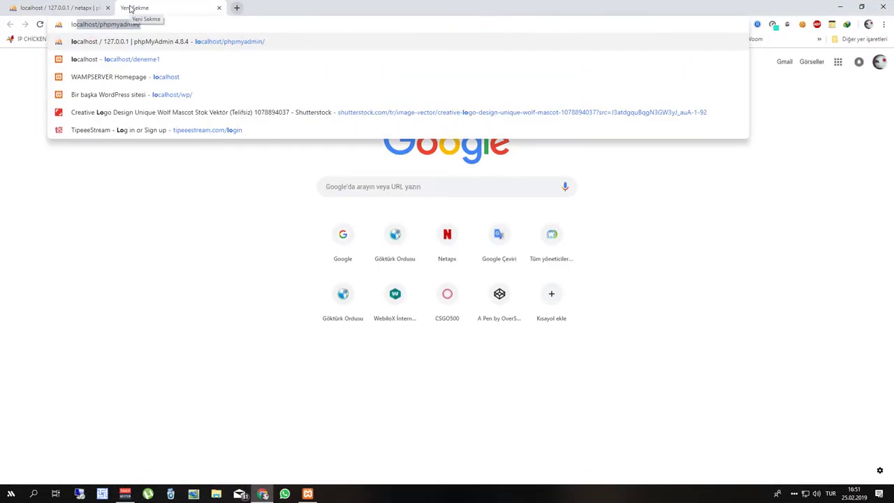
key(BackSpace)
key(BackSpace)
key(BackSpace)
key(BackSpace)
key(BackSpace)
key(BackSpace)
key(BackSpace)
key(BackSpace)
key(BackSpace)
key(BackSpace)
key(BackSpace)
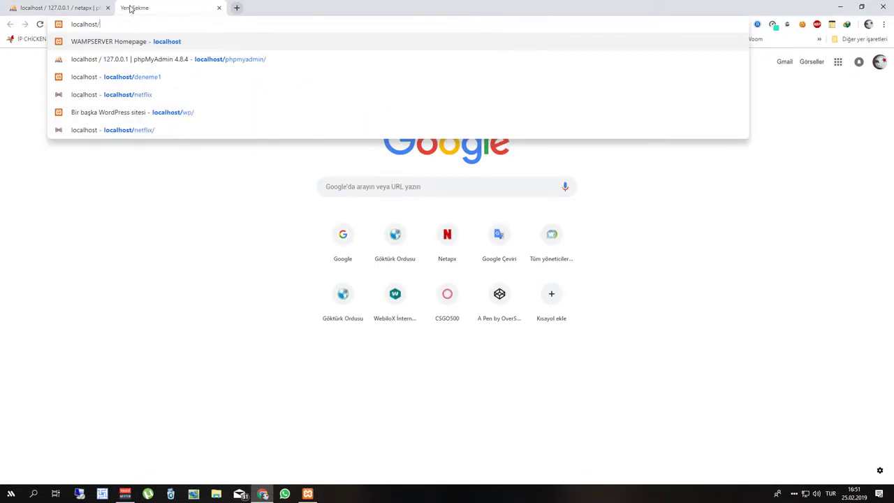
text(netapx)
key(Return)
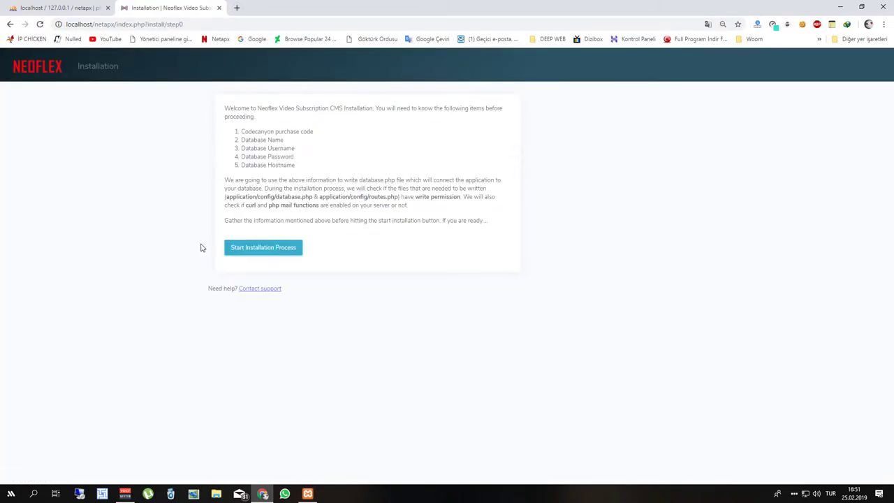
click(247, 252)
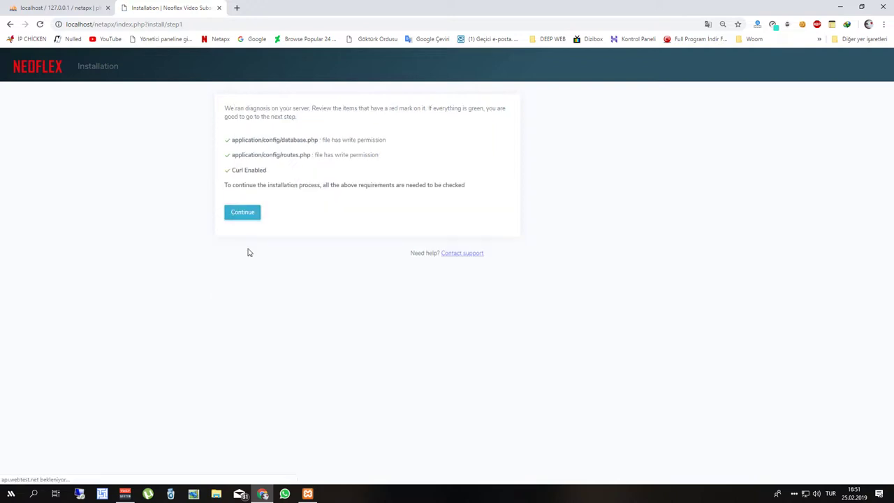
click(244, 215)
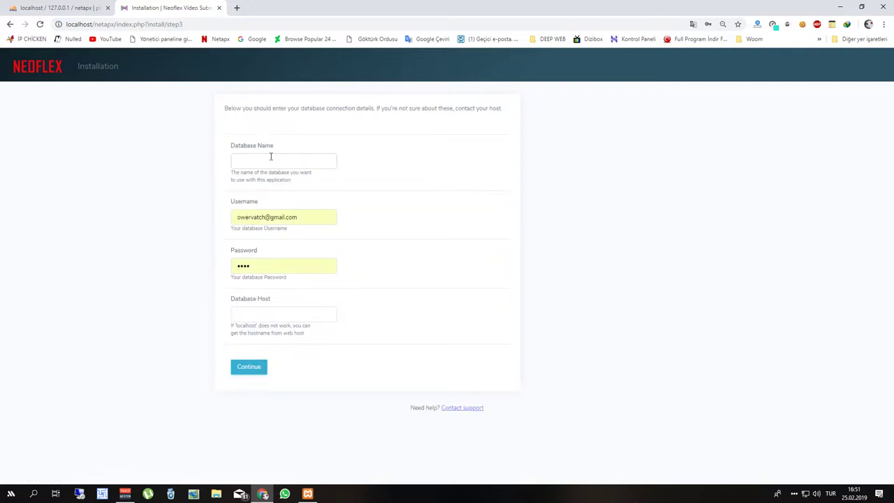
Enter database name netapx, username root, a password and host localhost, then submit.
click(271, 156)
text(netapx)
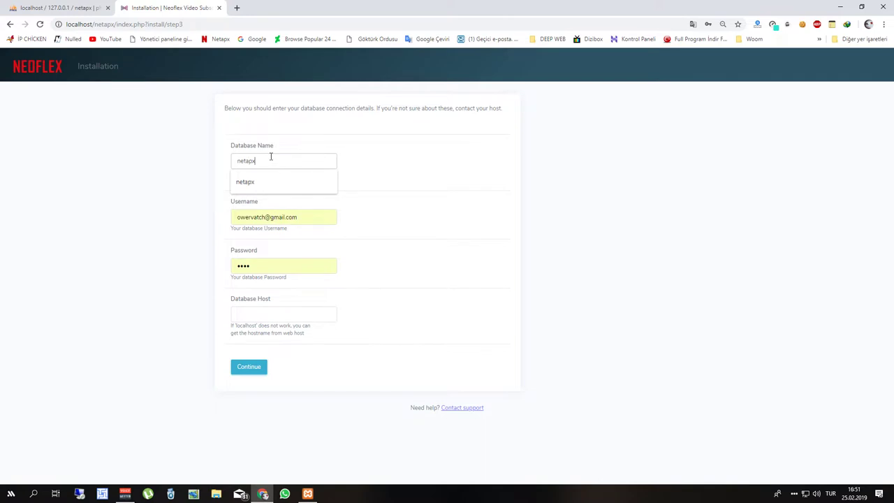
click(309, 217)
drag(309, 218, 171, 211)
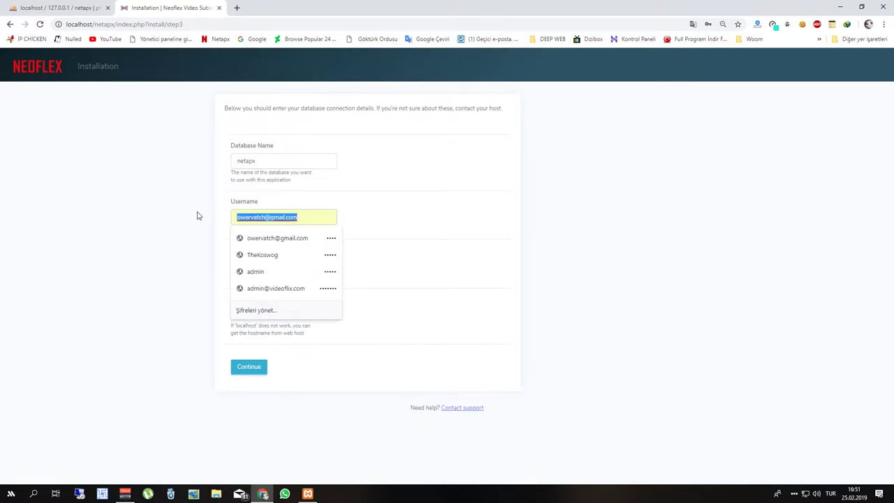
text(root)
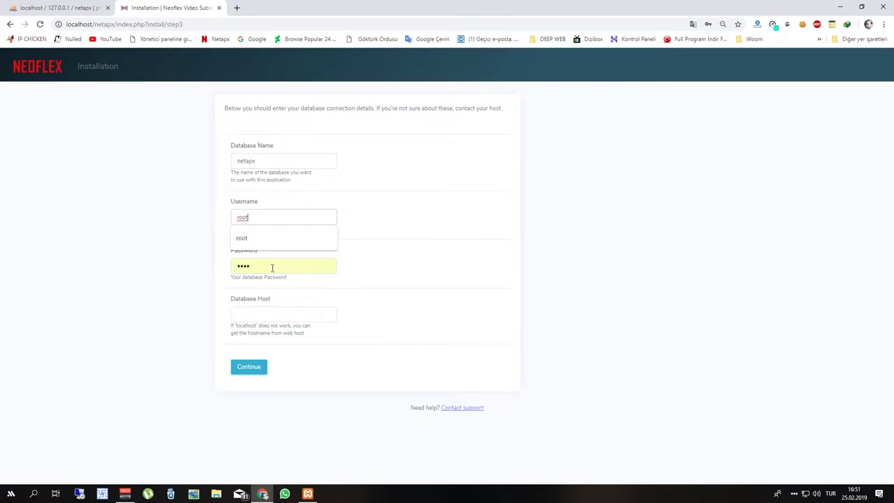
drag(273, 266, 230, 245)
text(12)
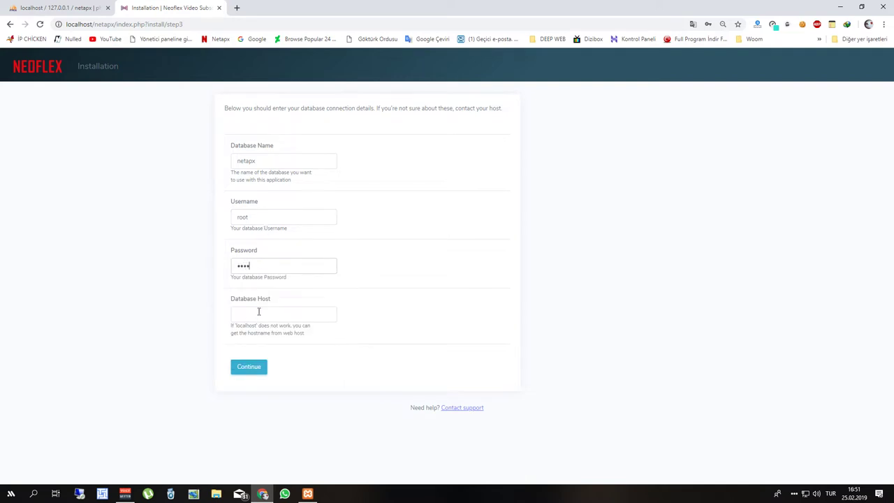
click(260, 311)
text(localho)
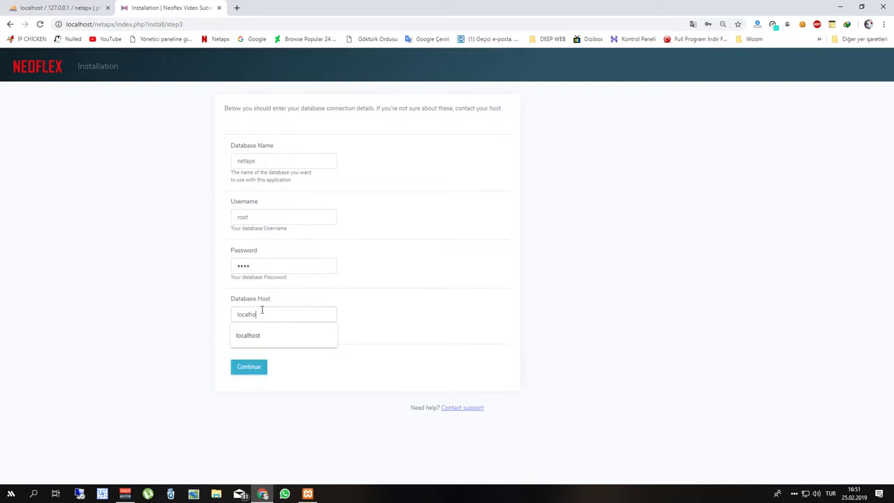
text(st)
click(250, 336)
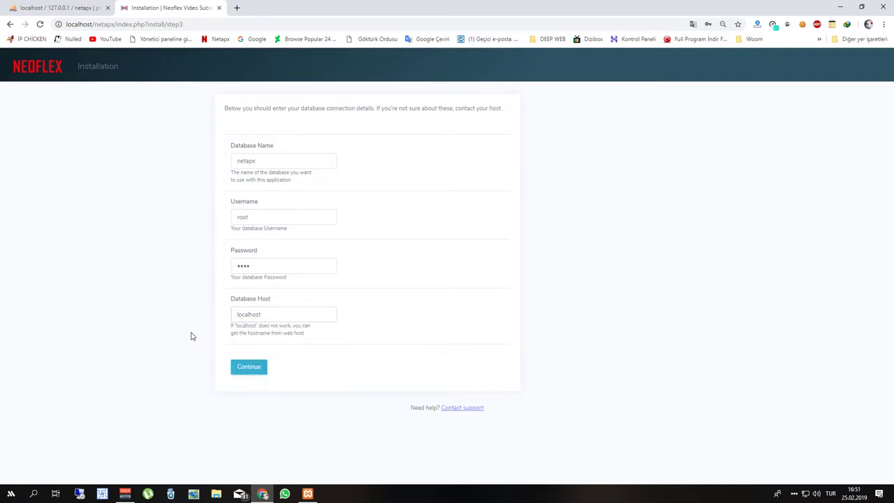
click(252, 369)
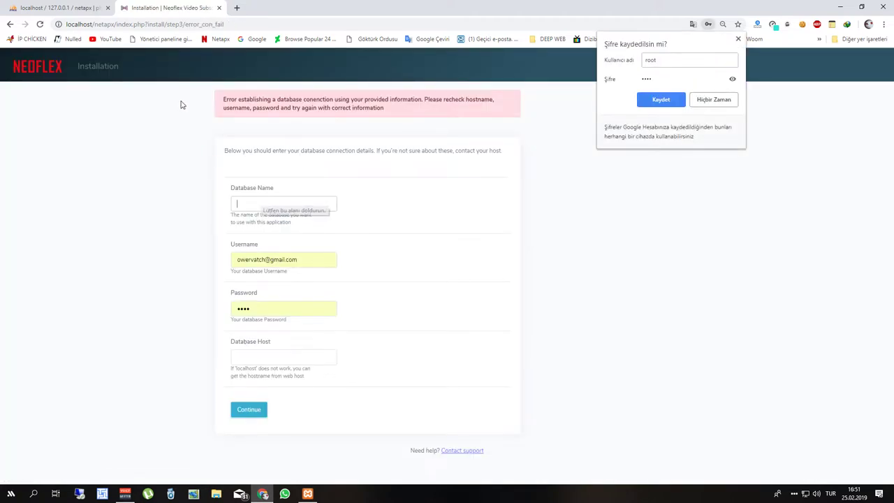
Re-enter netapx with user root and an empty password, submit, and start the database import.
click(61, 8)
click(168, 8)
text(netapx)
click(162, 186)
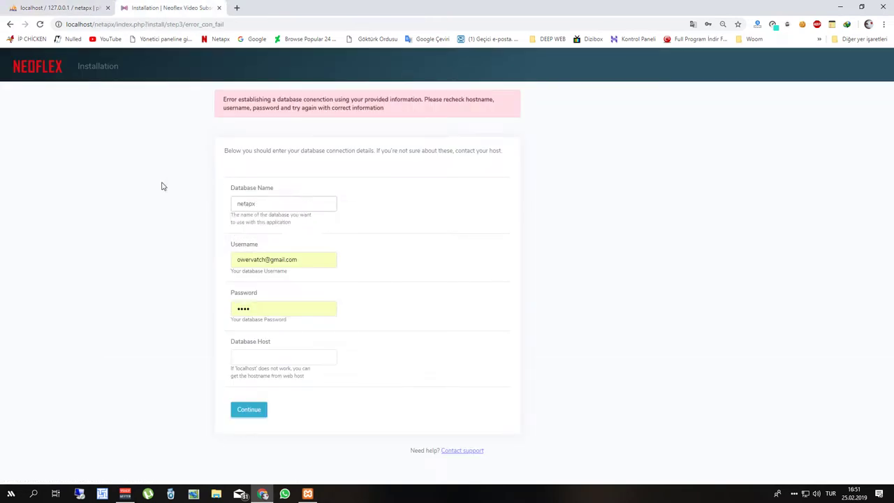
triple_click(326, 261)
text(root)
click(266, 308)
click(194, 356)
click(279, 355)
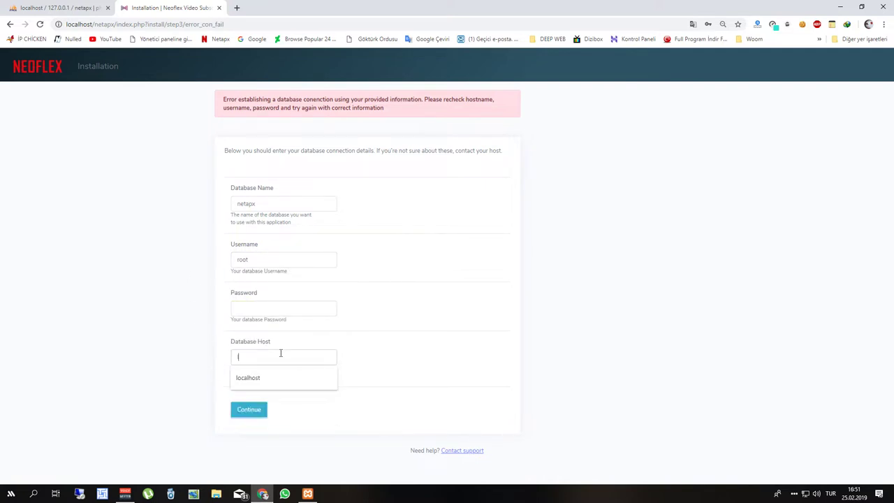
click(256, 412)
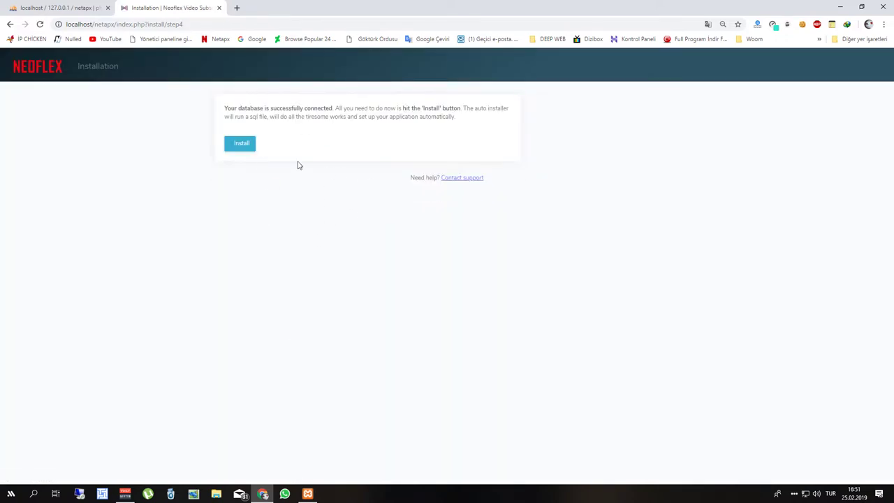
click(245, 147)
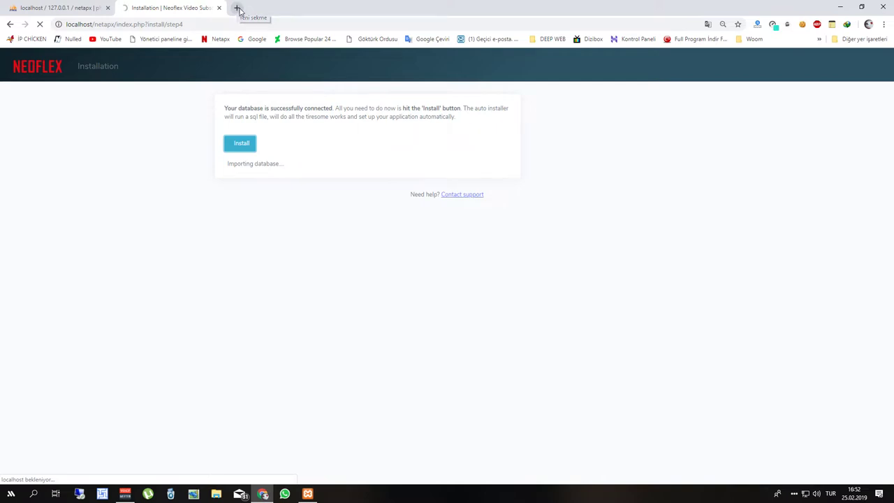
click(237, 7)
click(253, 39)
Search Google for 'neoflex themes', then go back to the installation tab.
text(neoflex)
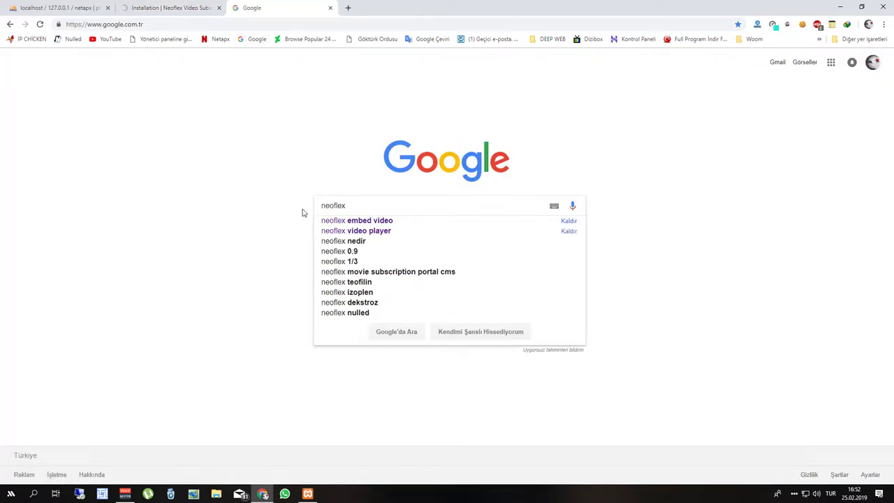
text( themses)
key(Return)
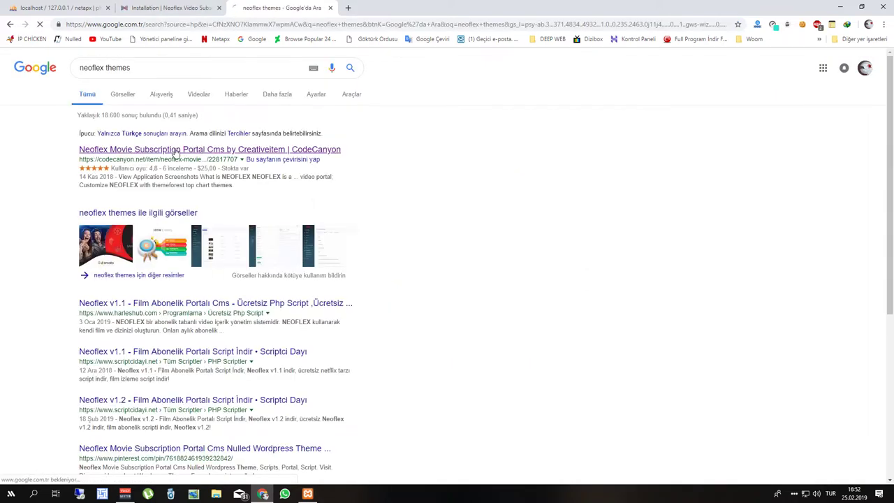
click(171, 7)
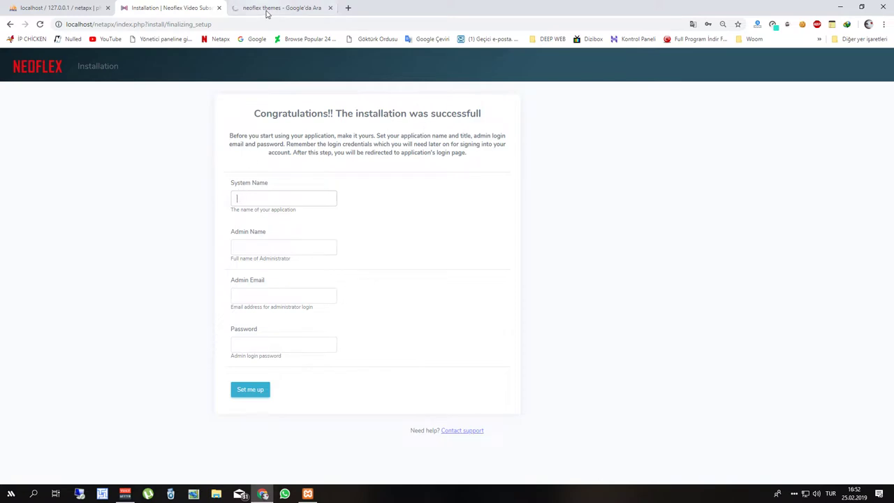
Set system name Netapx with the admin's name, email and password, then log in.
click(256, 197)
text(Netapx)
key(Tab)
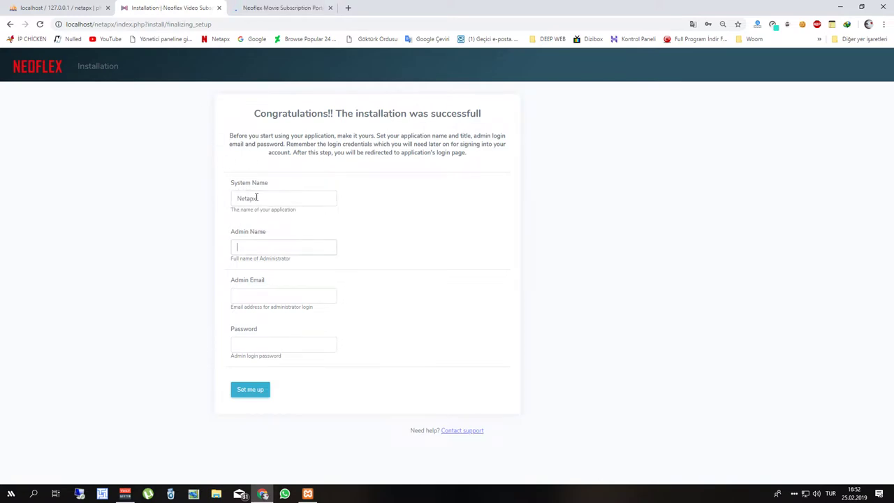
text(TheKoswog)
key(Tab)
text(ow)
key(Down)
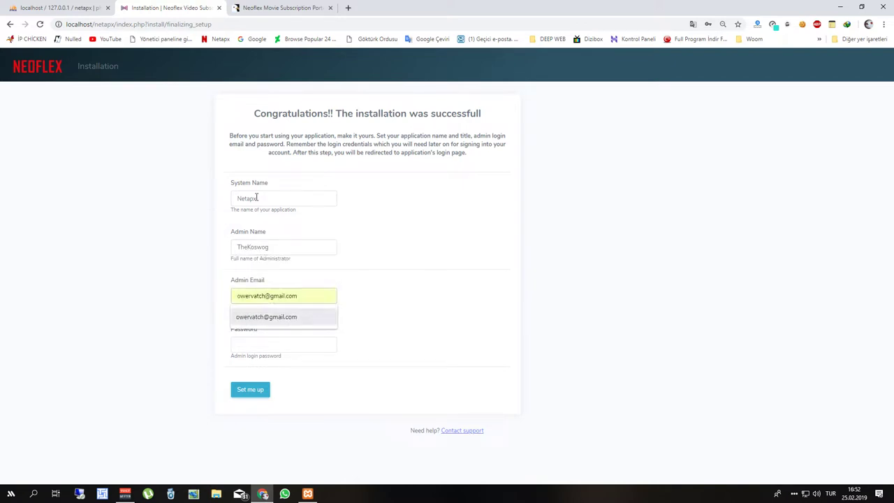
key(Return)
key(Tab)
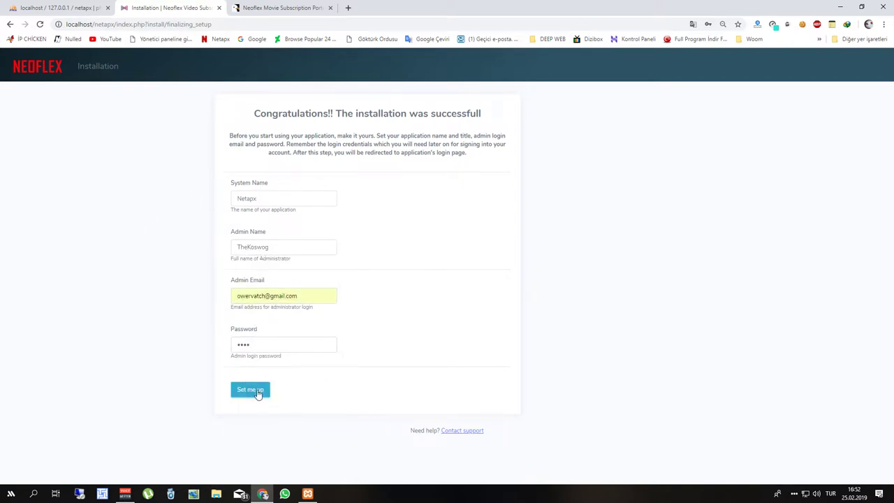
click(258, 392)
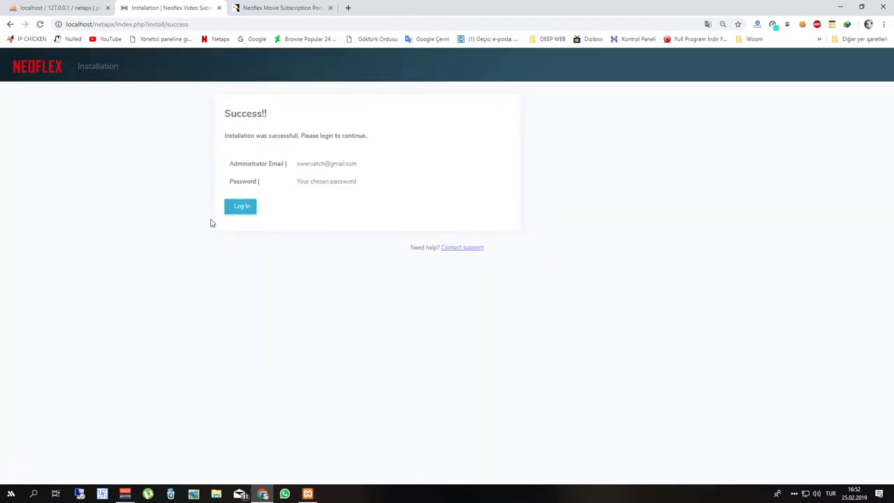
click(233, 211)
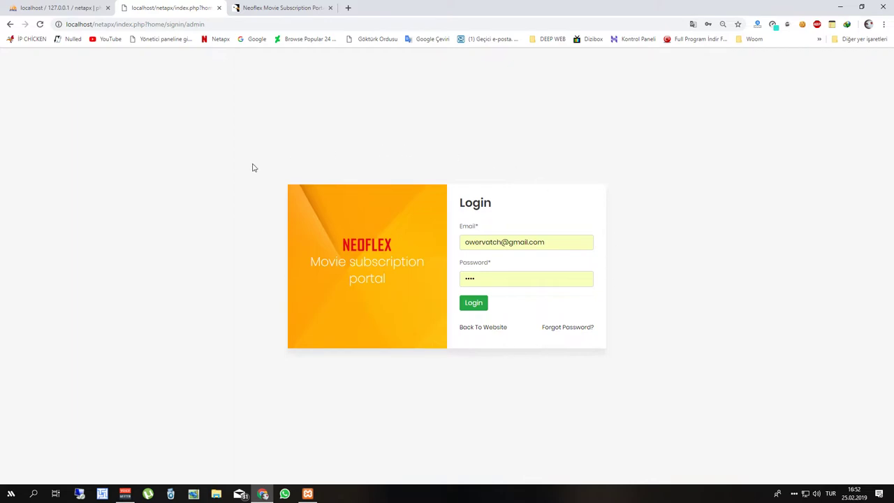
click(481, 302)
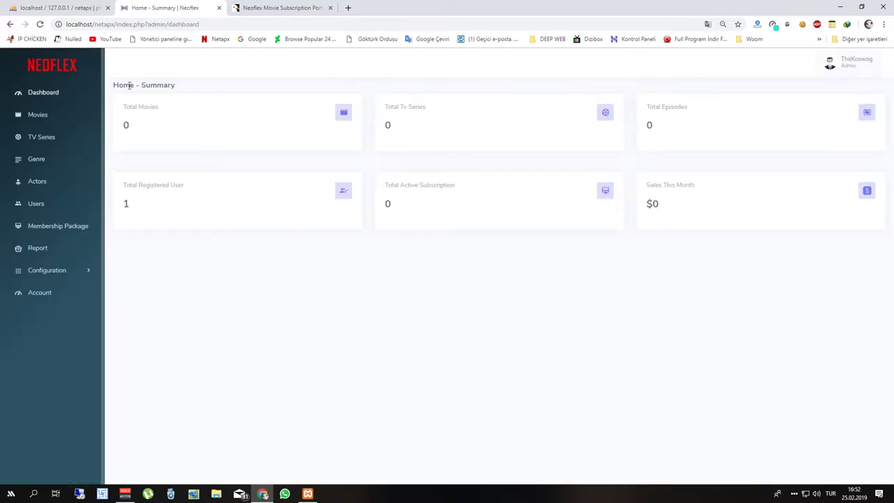
Open the CodeCanyon product's live preview, then return to the admin dashboard.
click(245, 9)
click(237, 391)
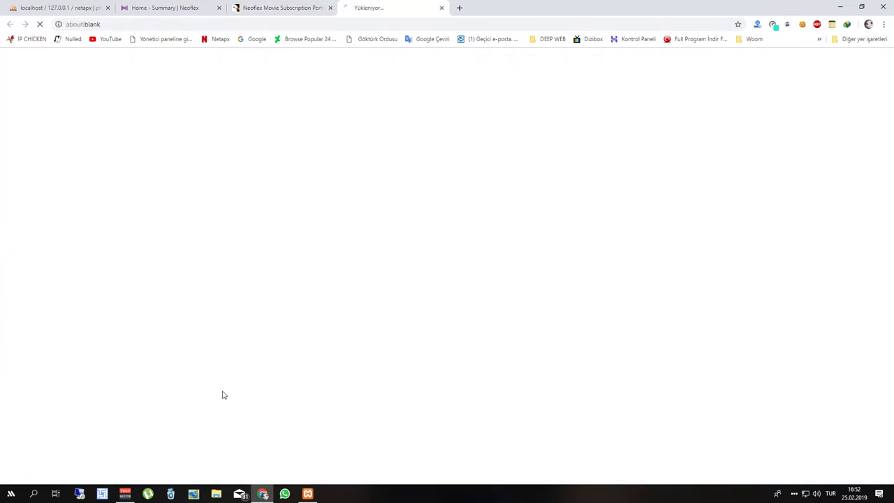
click(179, 7)
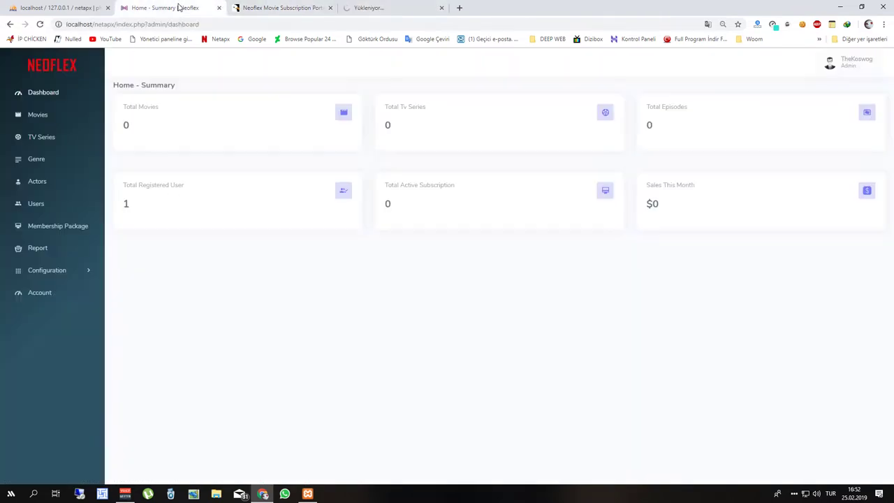
Load localhost/netapx in a new tab and scroll through the empty home page.
click(461, 7)
text(localhost/phpmyadmin)
key(BackSpace)
key(BackSpace)
key(BackSpace)
key(BackSpace)
key(BackSpace)
key(BackSpace)
key(BackSpace)
key(BackSpace)
key(BackSpace)
key(BackSpace)
text(ne)
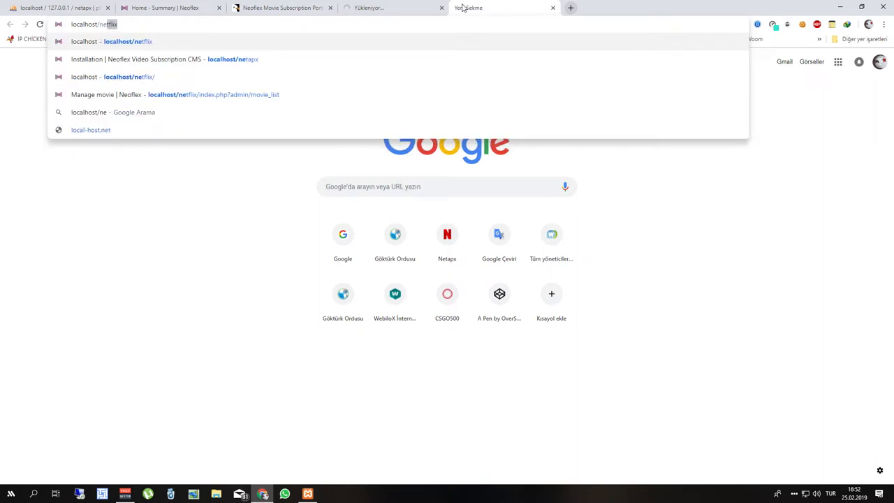
text(tapx)
key(Return)
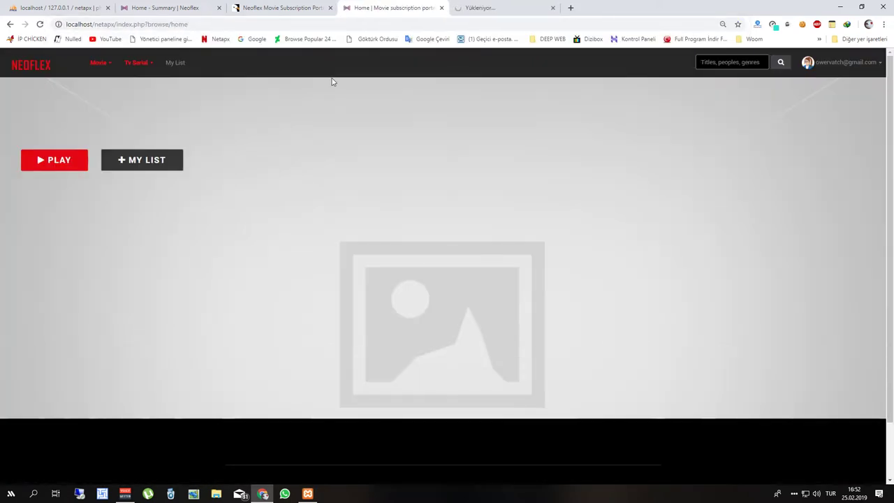
scroll(327, 132, down, 1)
scroll(309, 202, up, 1)
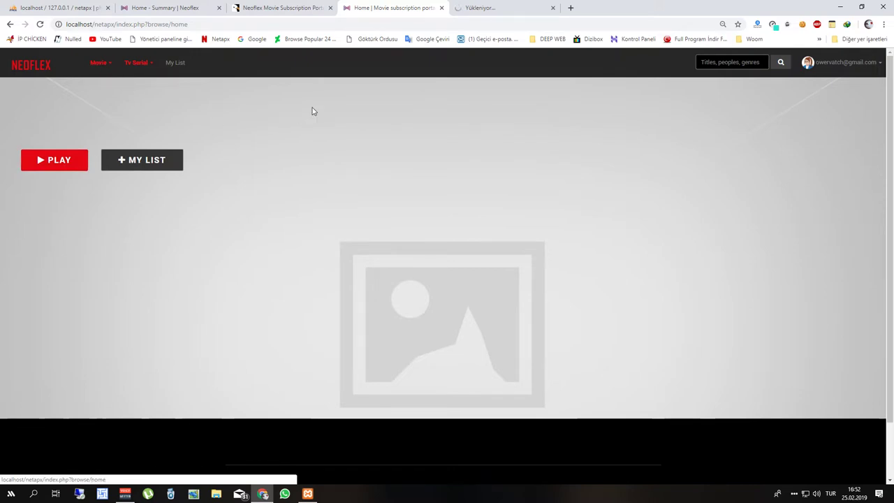
Scroll the CodeCanyon product page and open Screenshots and Live Preview in new tabs.
click(279, 8)
scroll(239, 250, down, 15)
scroll(239, 246, down, 20)
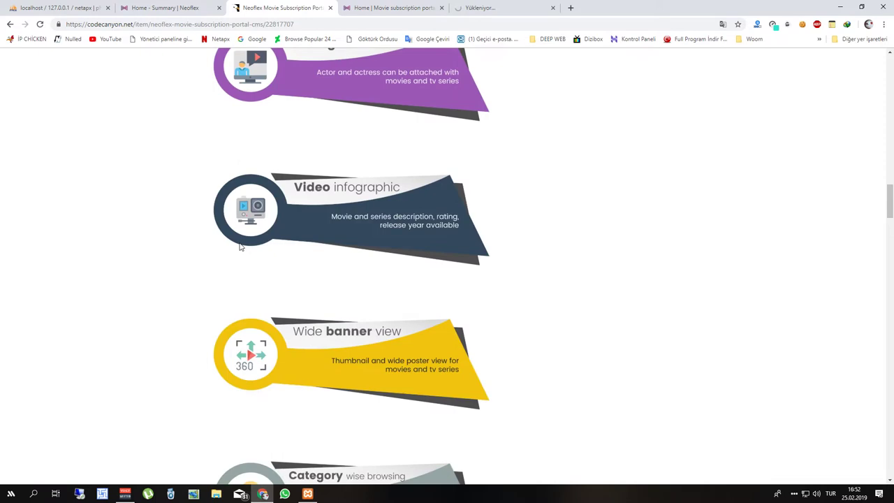
scroll(250, 245, down, 20)
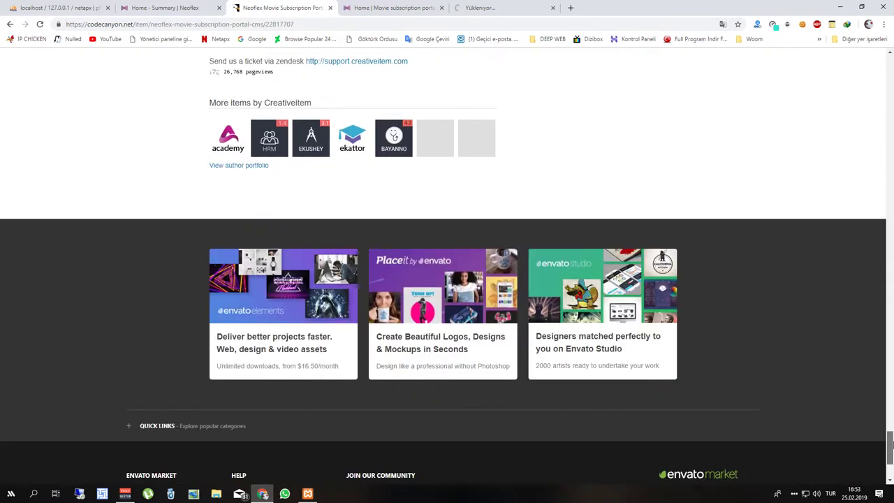
drag(890, 447, 890, 52)
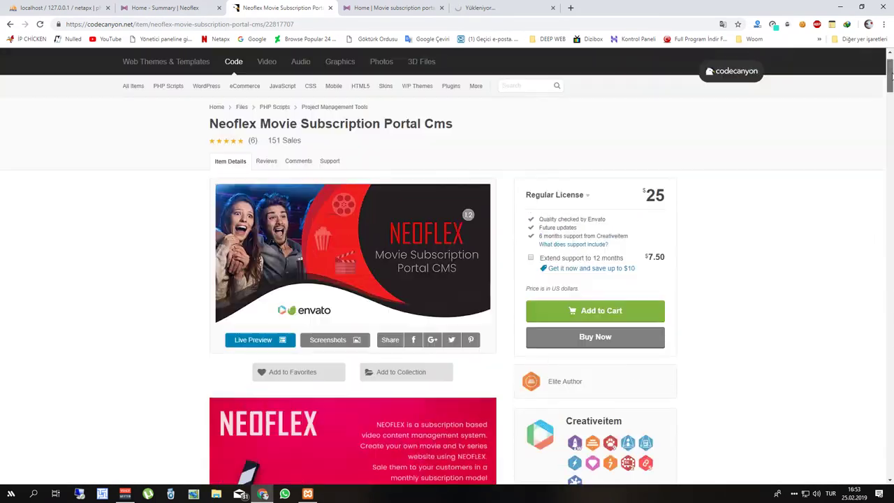
scroll(339, 259, down, 2)
right_click(345, 253)
click(377, 257)
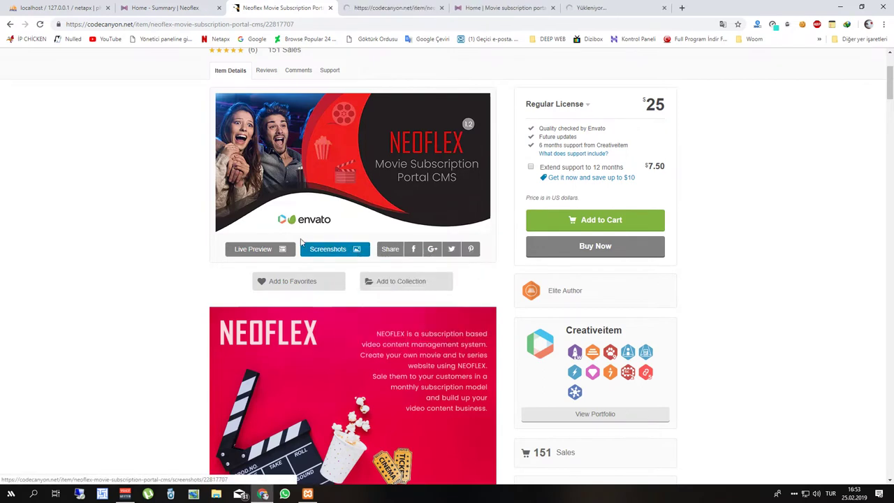
right_click(287, 250)
click(321, 257)
View screenshots 18 and 19, close the gallery and preview tabs, and return to Neoflex.
click(414, 8)
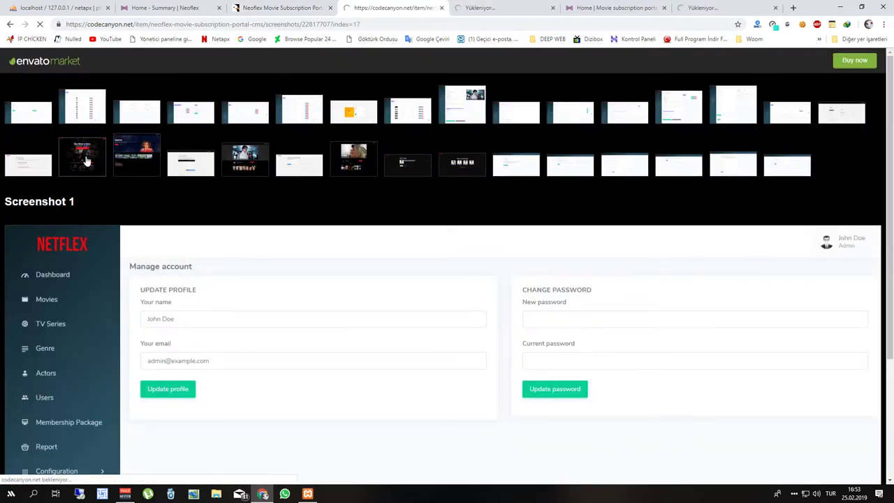
click(83, 155)
scroll(125, 157, down, 2)
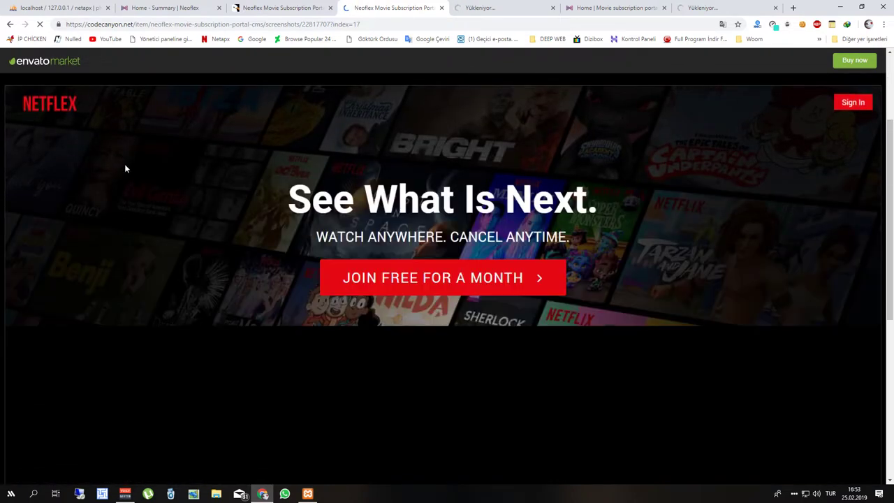
scroll(125, 168, up, 2)
click(146, 157)
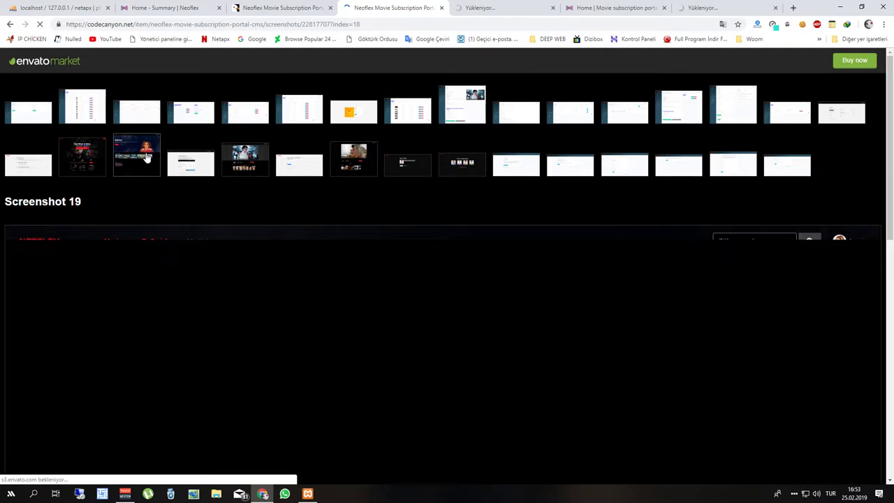
scroll(142, 161, down, 1)
scroll(144, 161, down, 2)
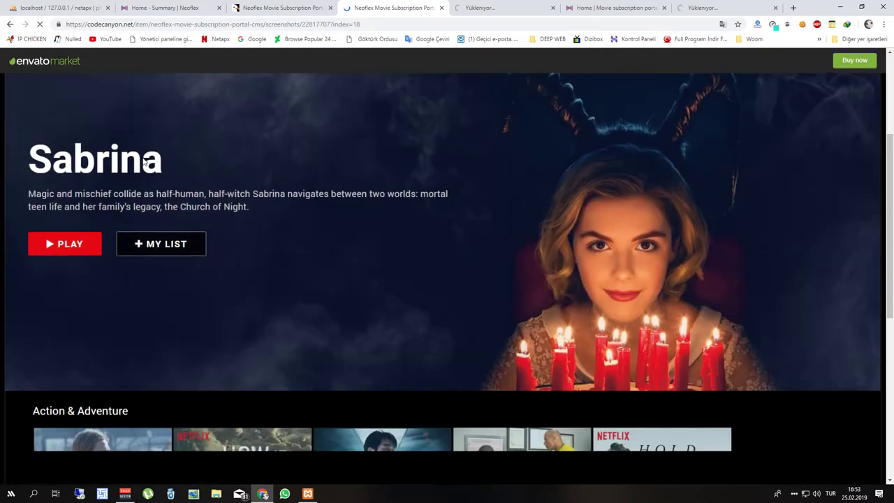
scroll(143, 161, down, 3)
scroll(95, 320, up, 6)
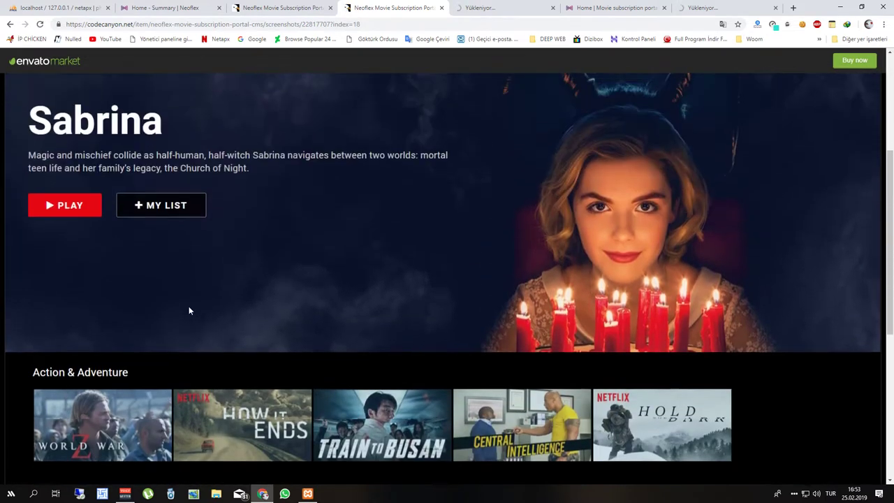
click(442, 7)
click(442, 7)
click(421, 8)
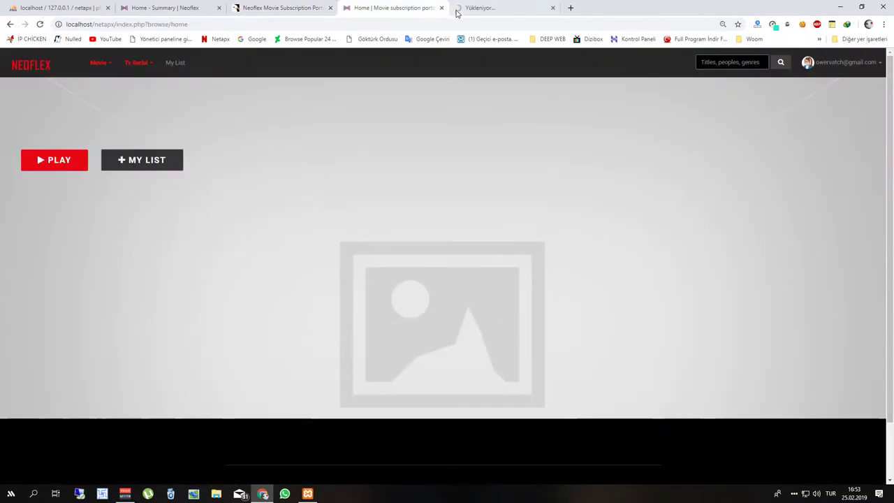
Close the live preview and CodeCanyon tabs and return to the admin dashboard.
click(475, 8)
click(553, 8)
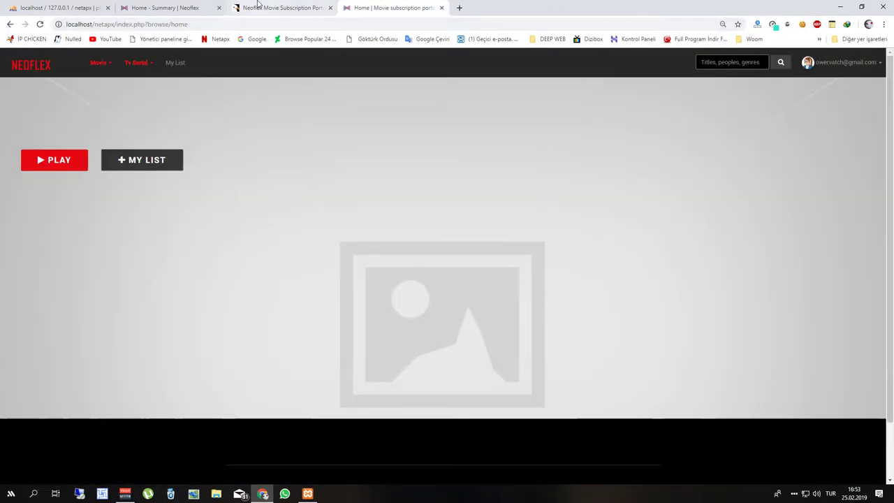
click(307, 7)
click(330, 7)
click(168, 8)
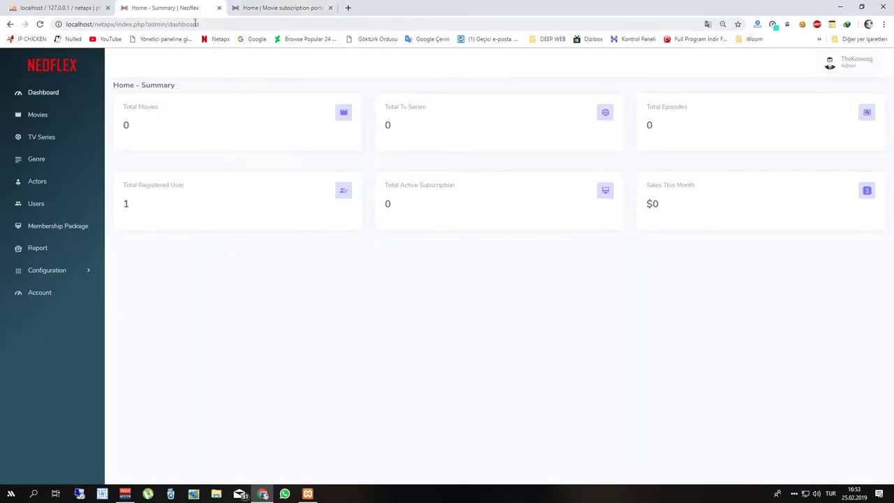
View the empty Movies list, then open Configuration > Website Settings.
click(58, 126)
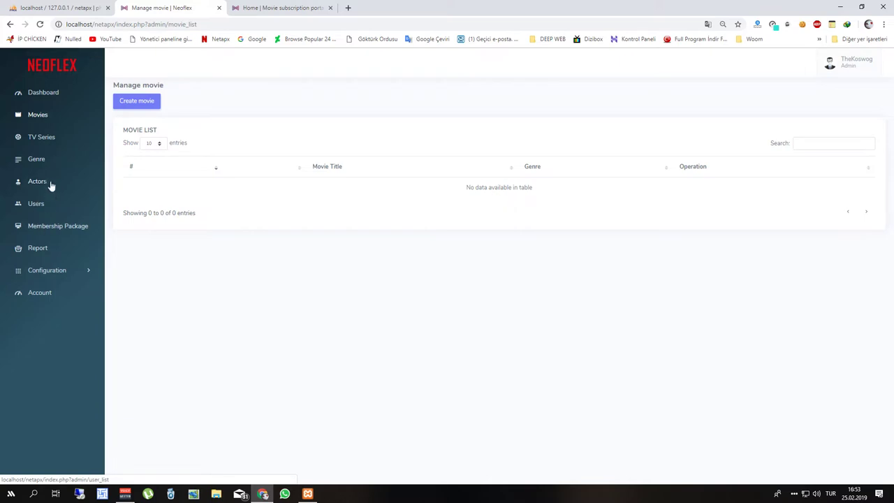
click(56, 271)
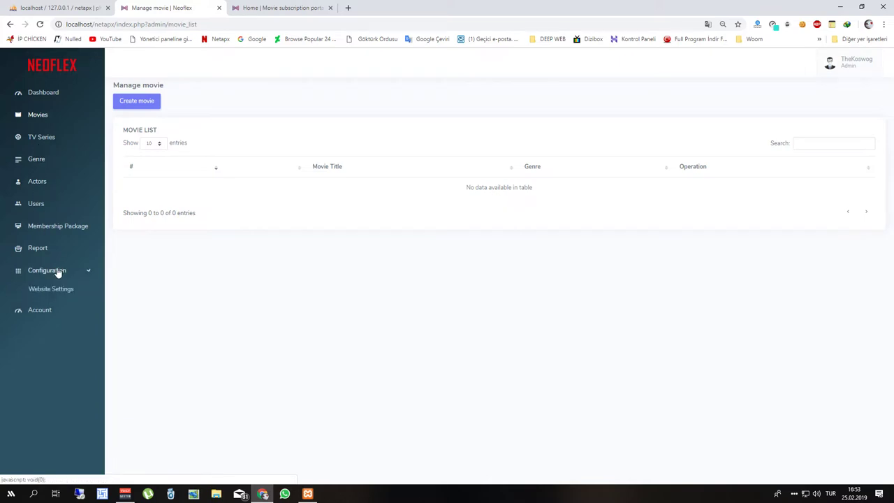
click(51, 290)
Upload update_1.2 from C:\xampp\htdocs\netapx\update_pack under Update Product and install it.
scroll(163, 353, down, 3)
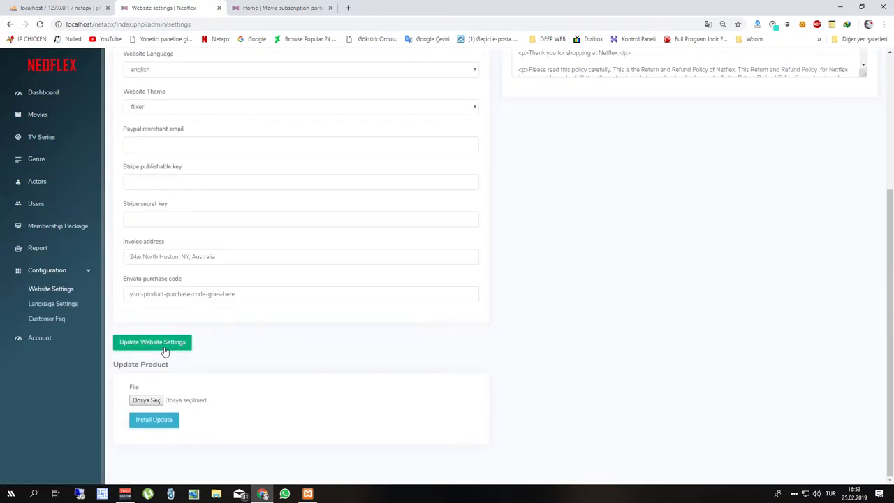
click(149, 399)
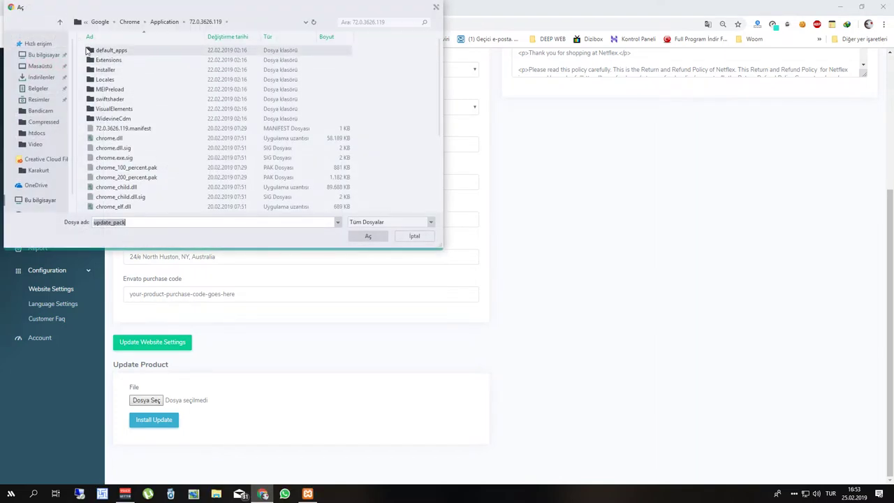
click(60, 82)
click(43, 54)
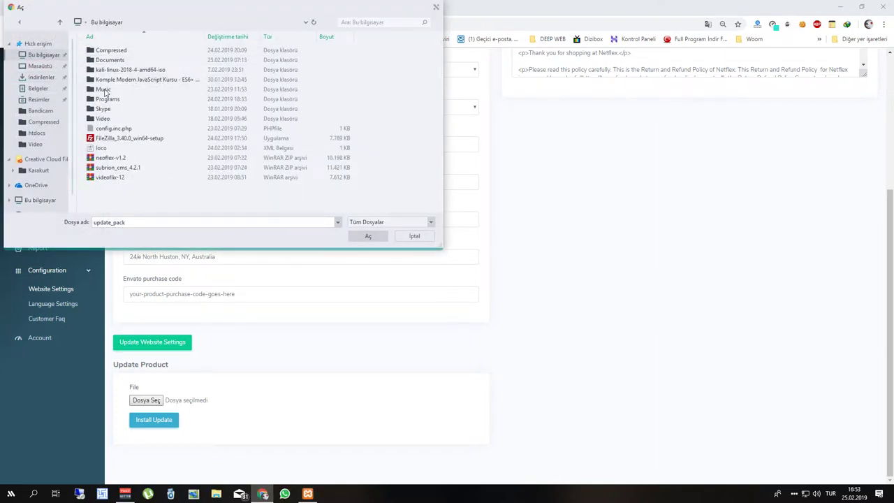
double_click(252, 159)
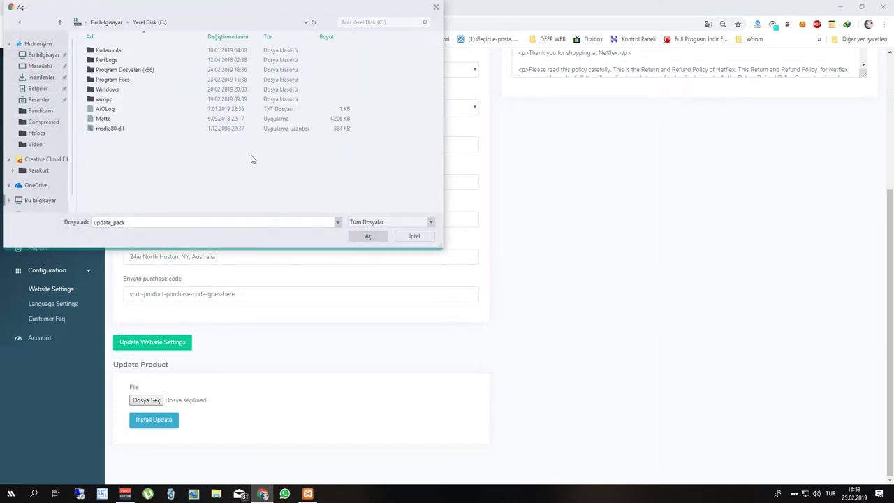
double_click(106, 100)
double_click(112, 99)
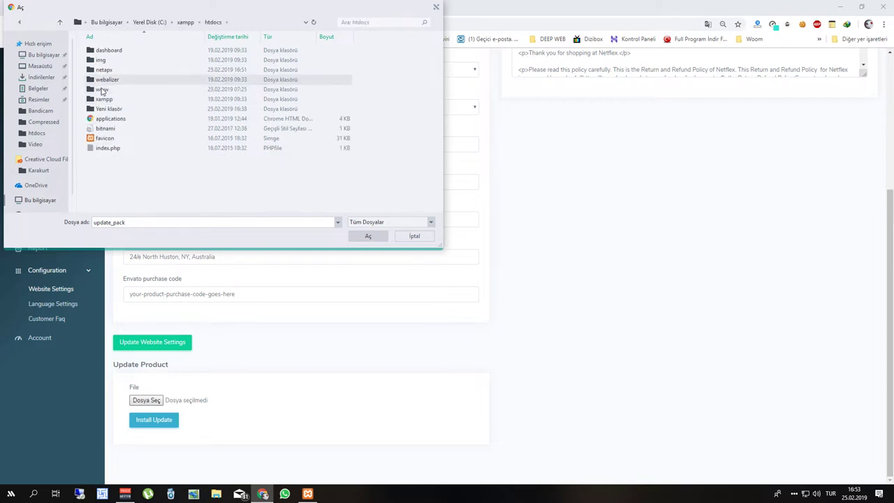
double_click(106, 69)
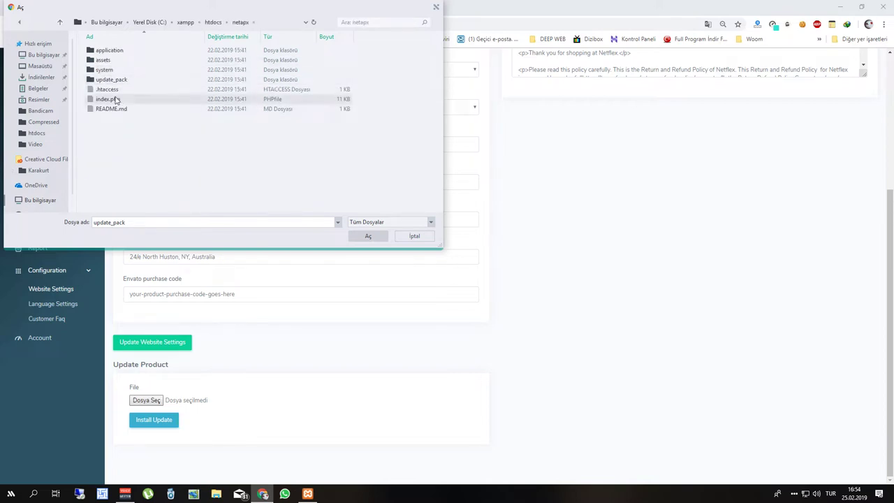
double_click(135, 81)
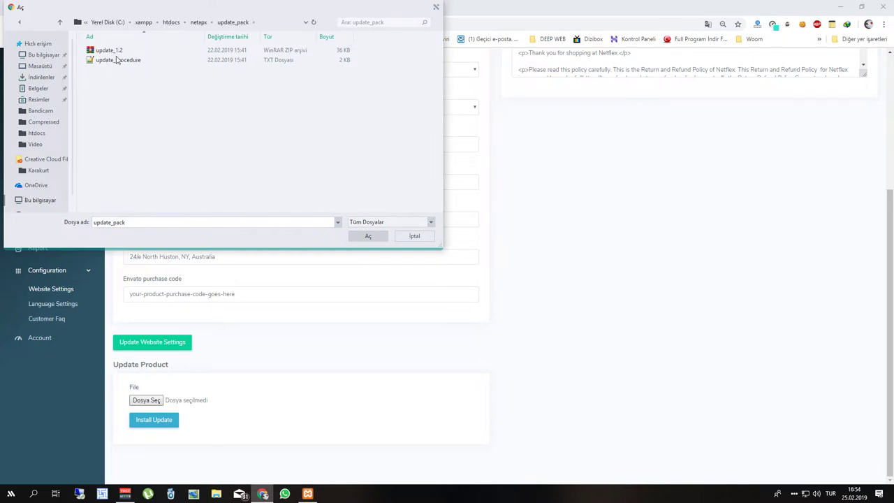
double_click(109, 50)
click(160, 423)
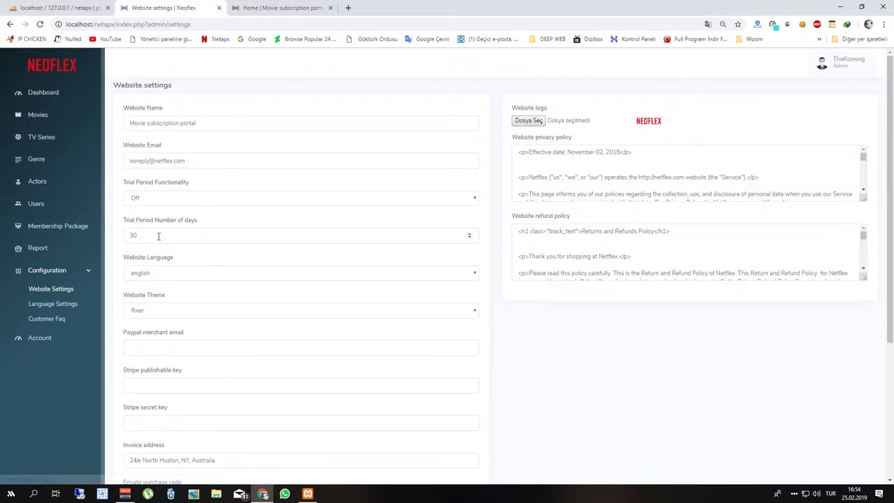
Create a genre named Aksiyon on the Genre page, then return to the empty Movies list.
click(38, 115)
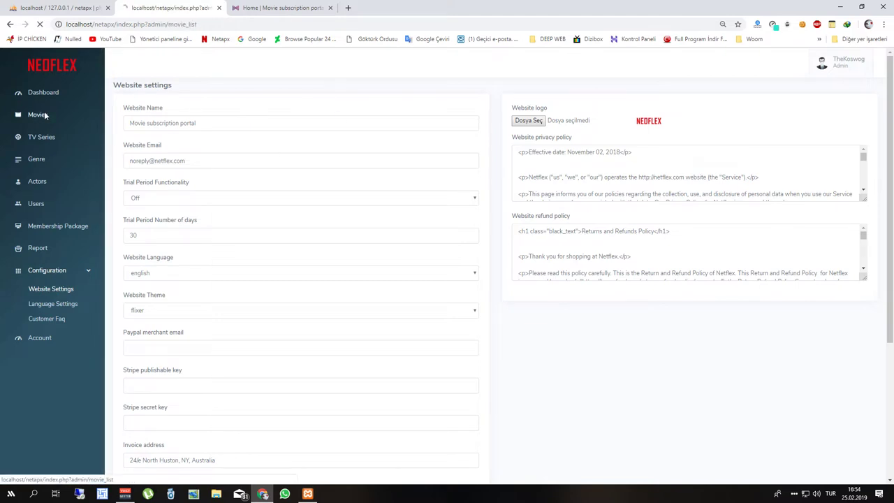
click(29, 161)
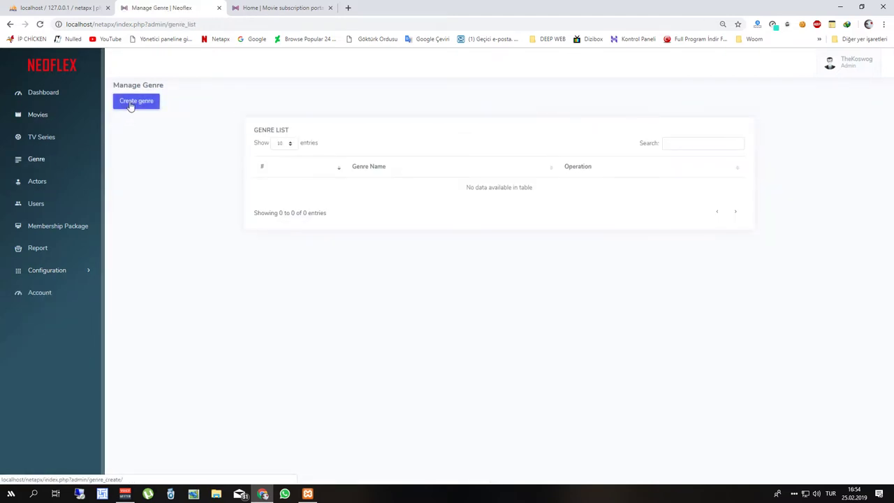
click(132, 105)
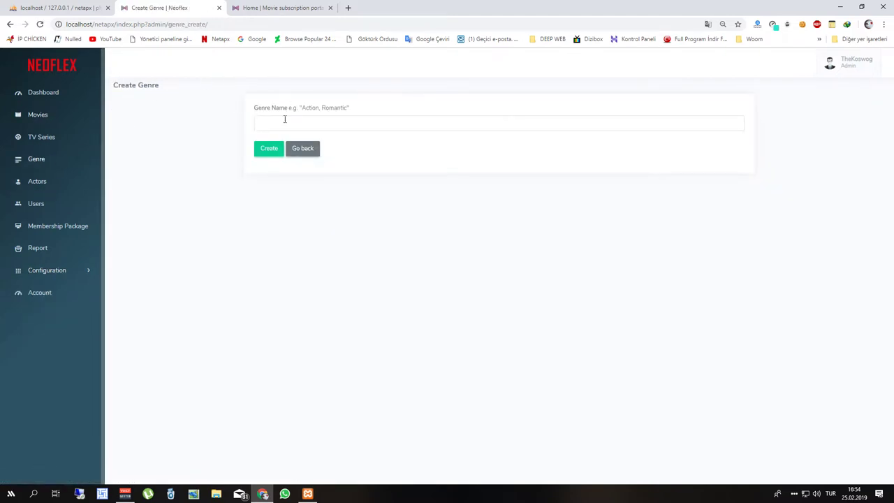
click(284, 120)
text(Aki)
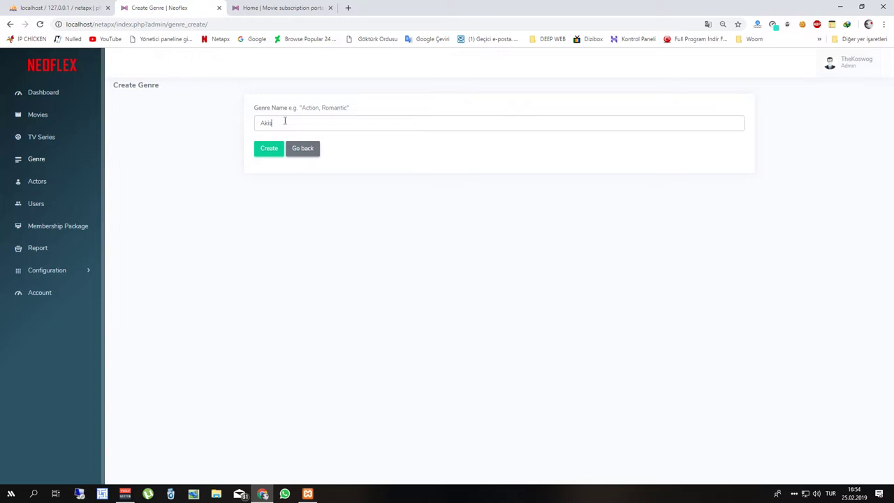
key(BackSpace)
key(BackSpace)
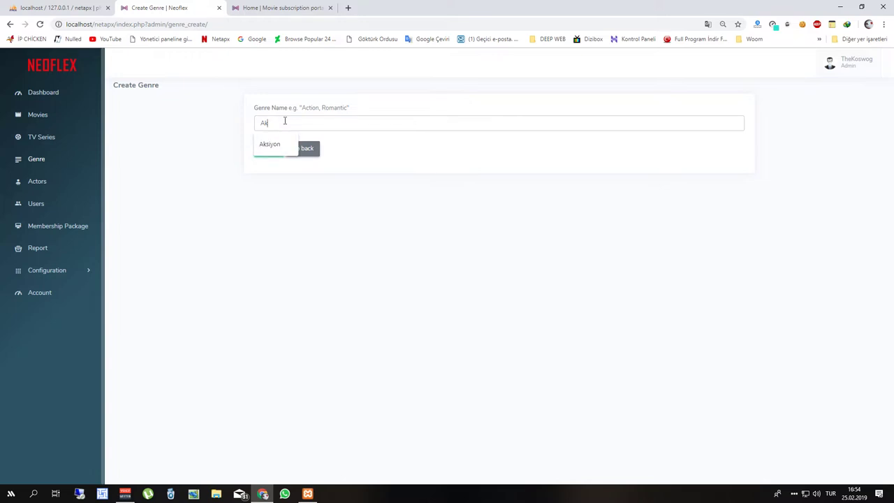
key(Down)
key(Return)
click(270, 148)
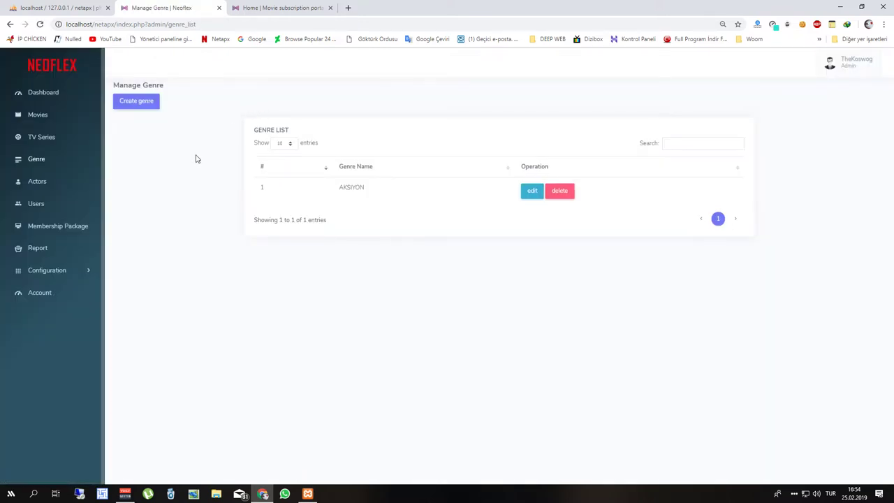
click(72, 111)
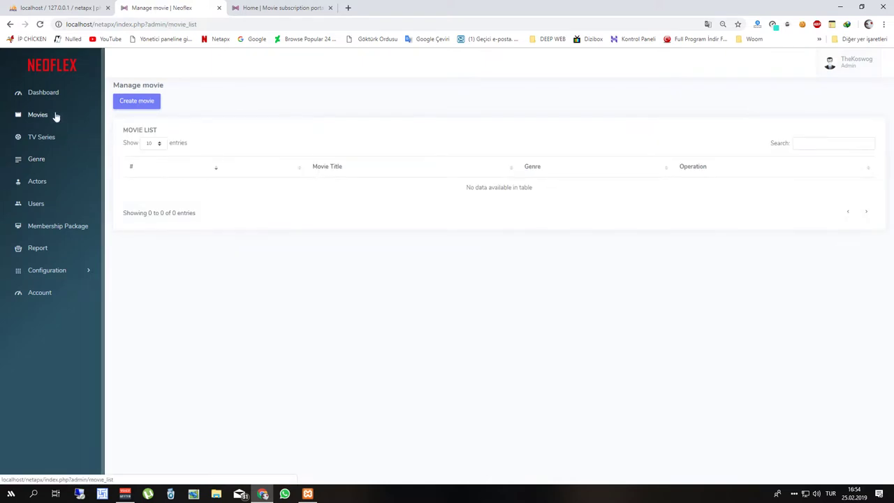
Start a new movie titled Karanlık and paste a YouTube video link as its trailer URL.
click(136, 103)
click(156, 123)
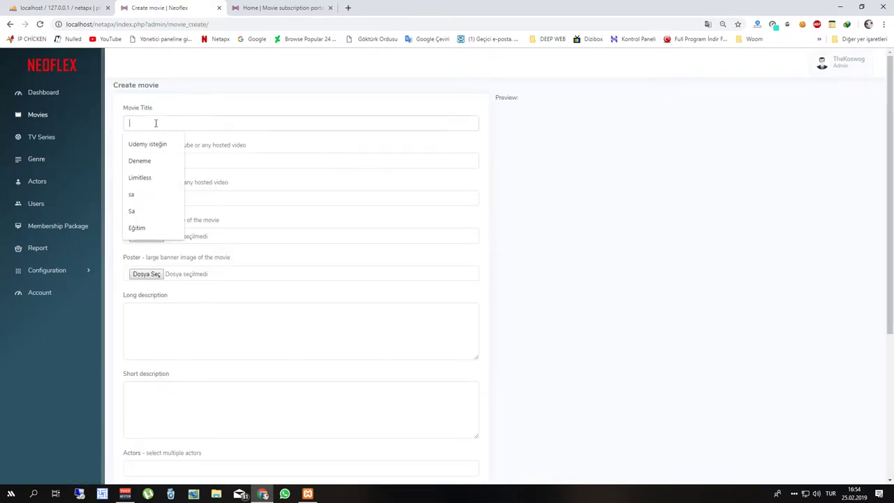
text(Karanl)
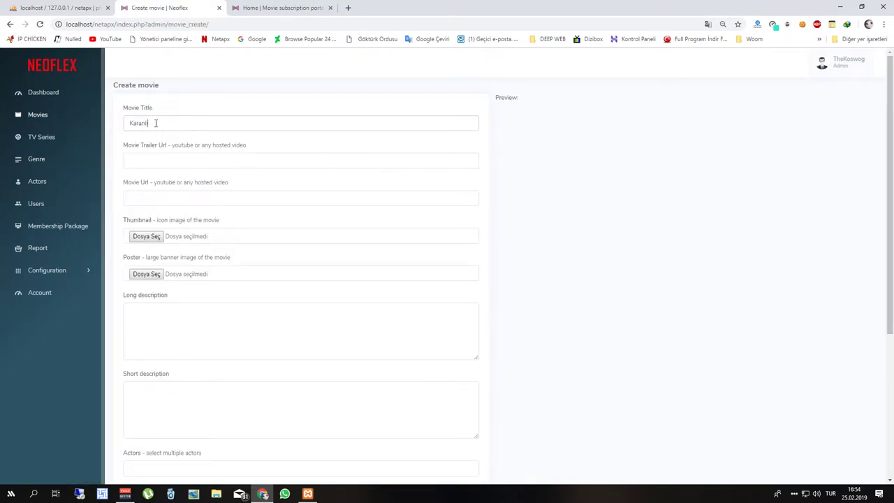
click(195, 158)
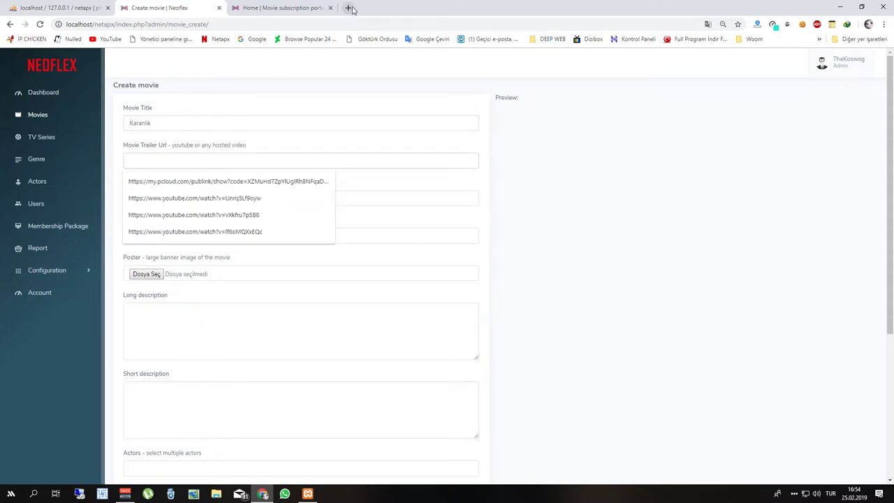
click(348, 8)
text(youtube.com)
key(Return)
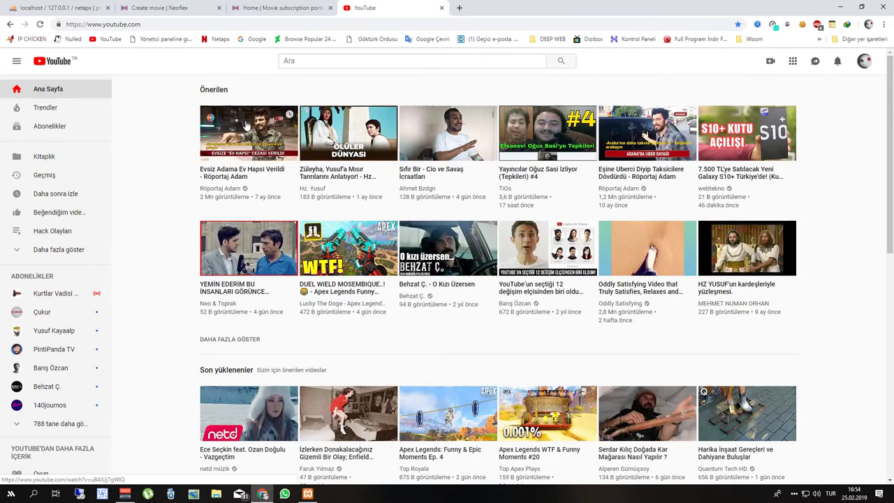
click(244, 123)
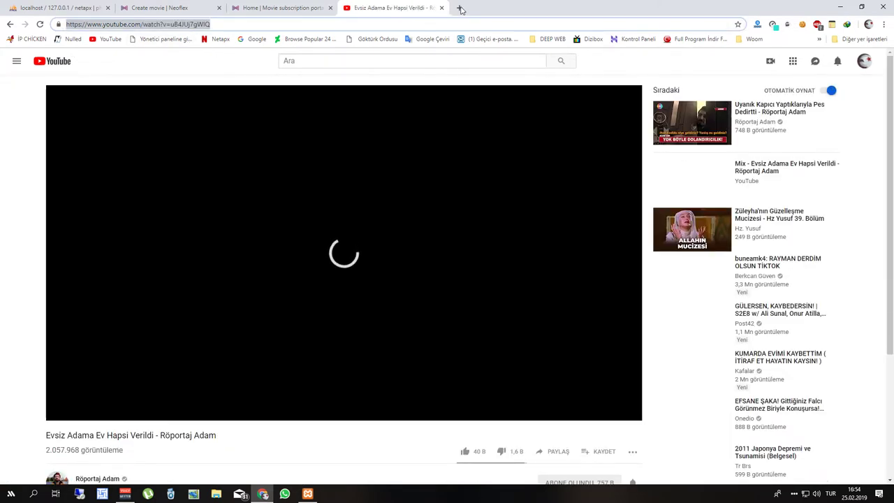
key(ctrl+w)
text(https://www.youtube.com/watch?v=uB4JUj7gWIQ)
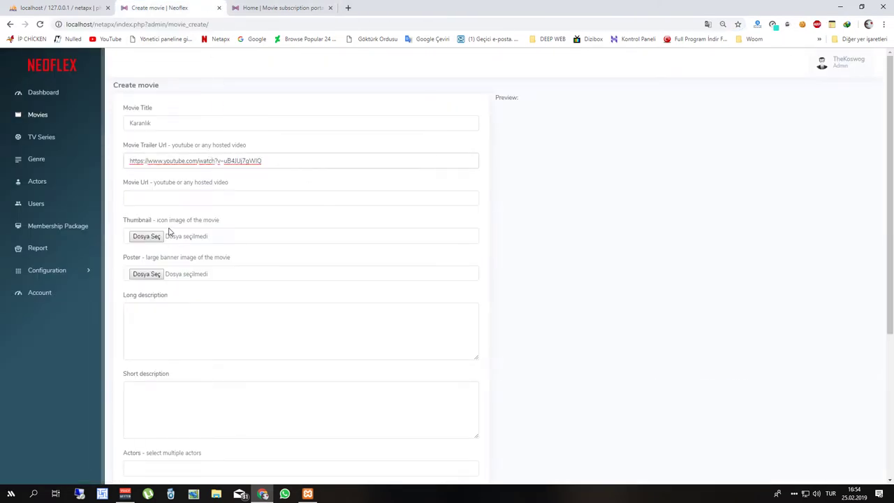
Attach 21321.jpg as both the movie's poster and thumbnail images.
click(155, 236)
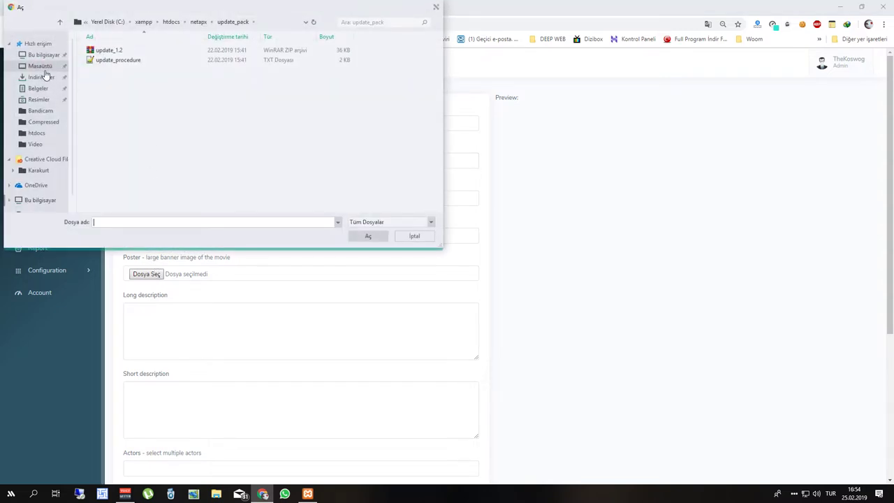
click(38, 99)
click(210, 54)
click(369, 236)
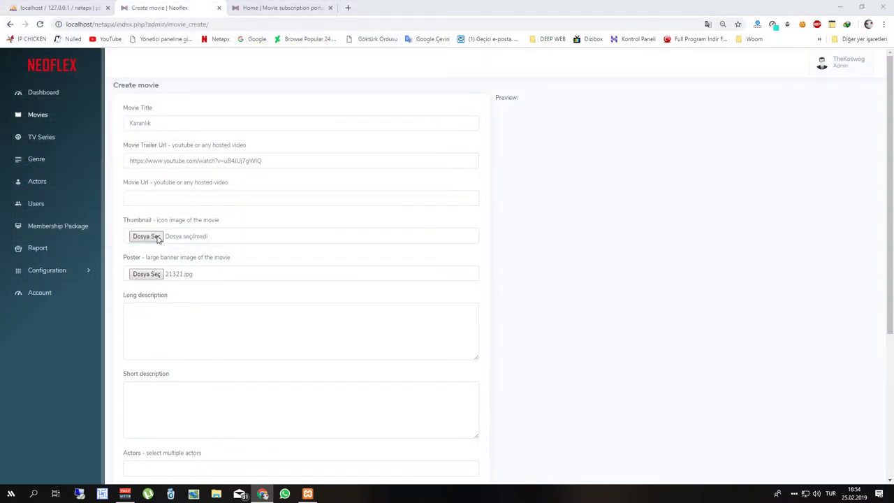
click(155, 236)
click(209, 56)
key(Return)
Leave the movie not featured and save Karanlık under the Aksiyon genre.
scroll(180, 212, down, 3)
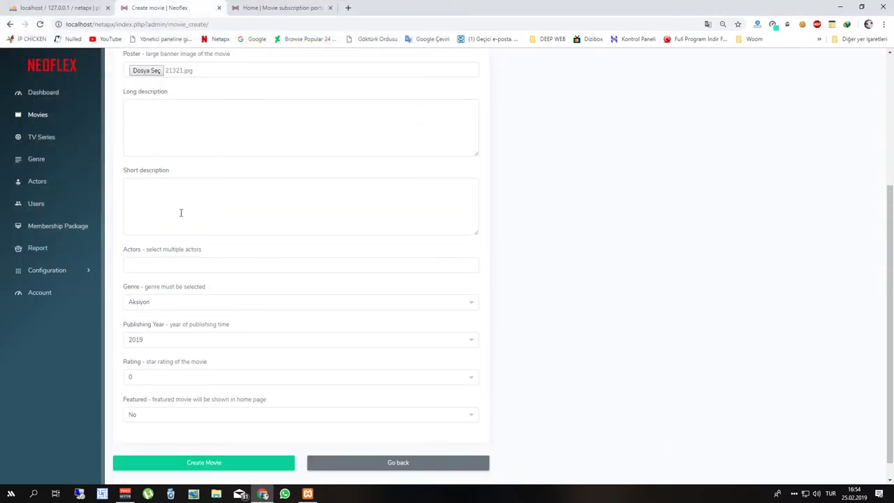
scroll(139, 210, up, 1)
click(169, 198)
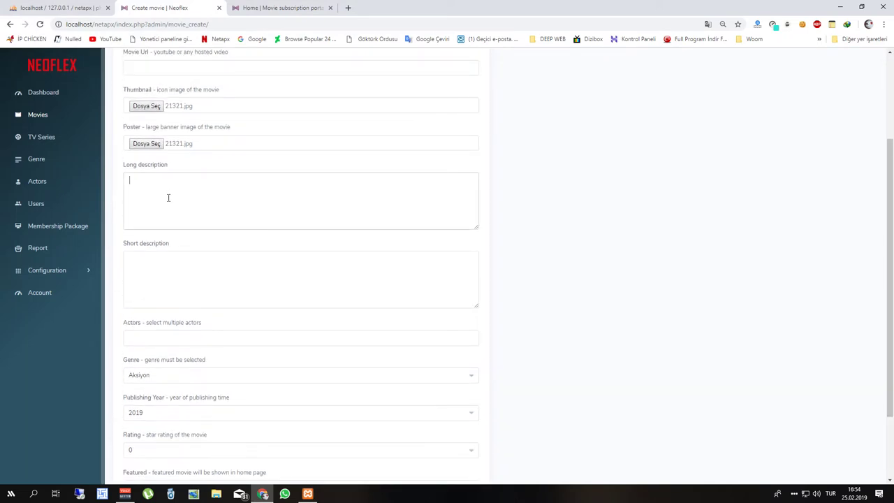
scroll(173, 196, down, 1)
scroll(195, 143, down, 1)
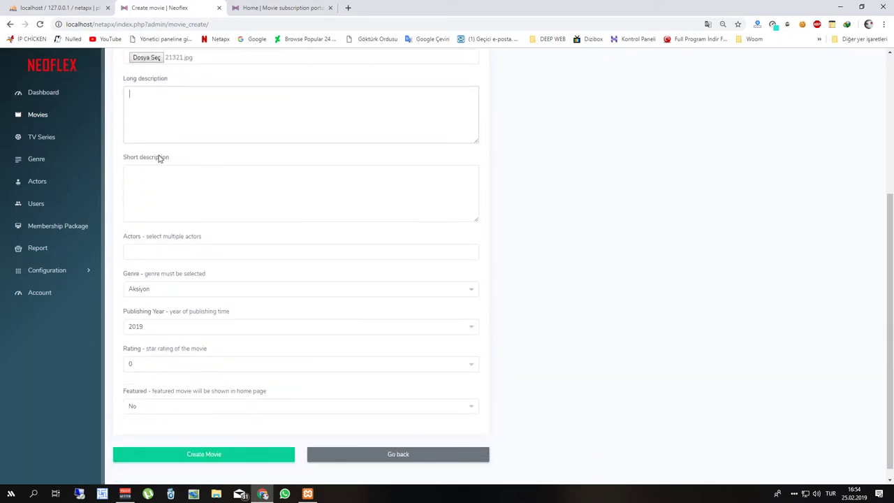
click(189, 397)
click(189, 397)
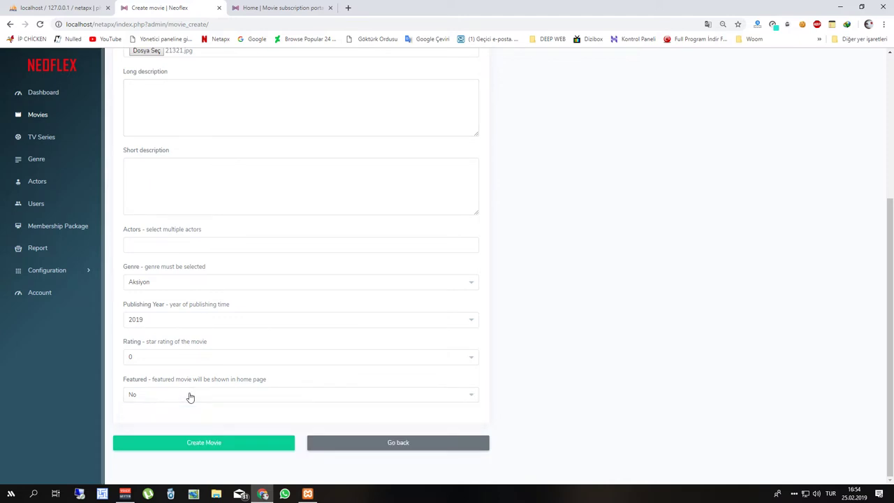
click(229, 445)
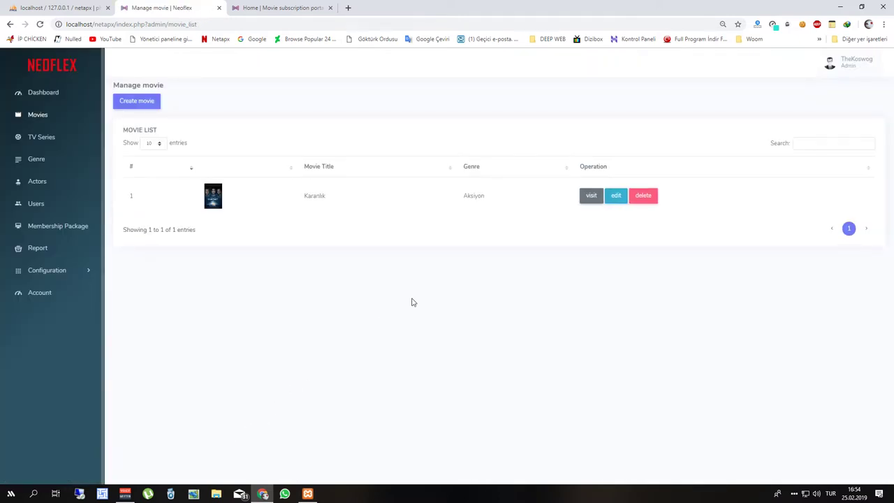
click(279, 8)
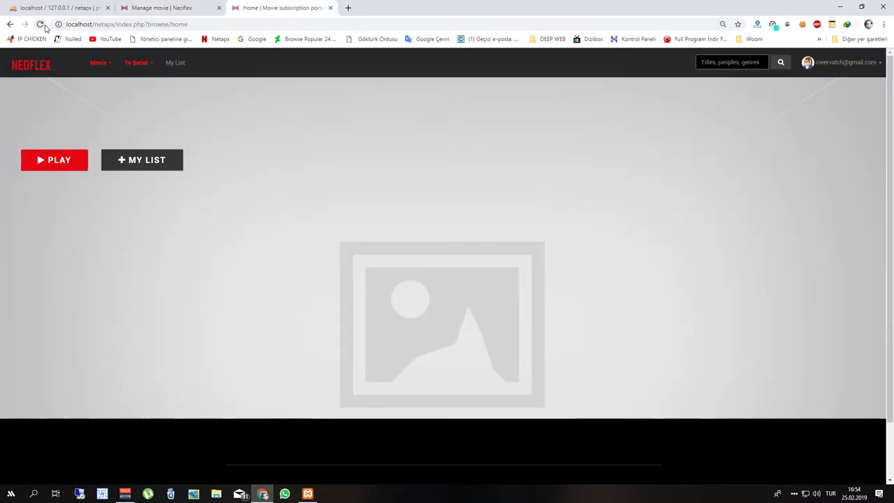
click(40, 25)
scroll(118, 279, down, 3)
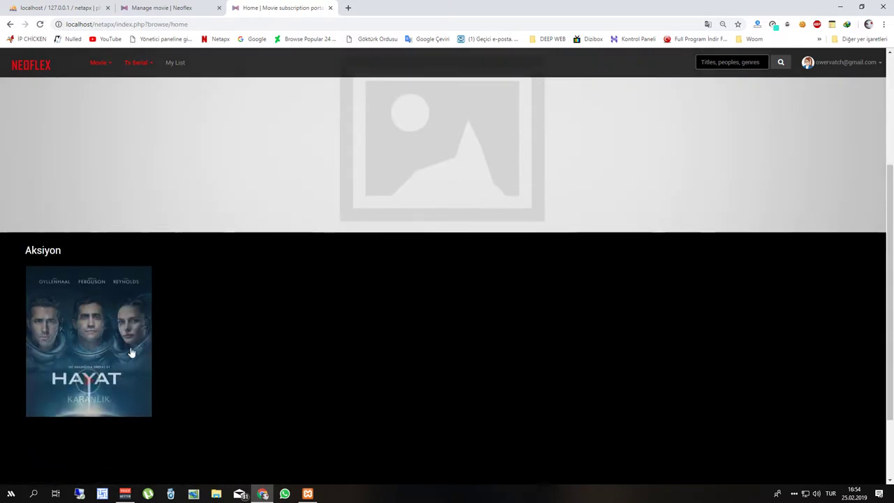
click(100, 386)
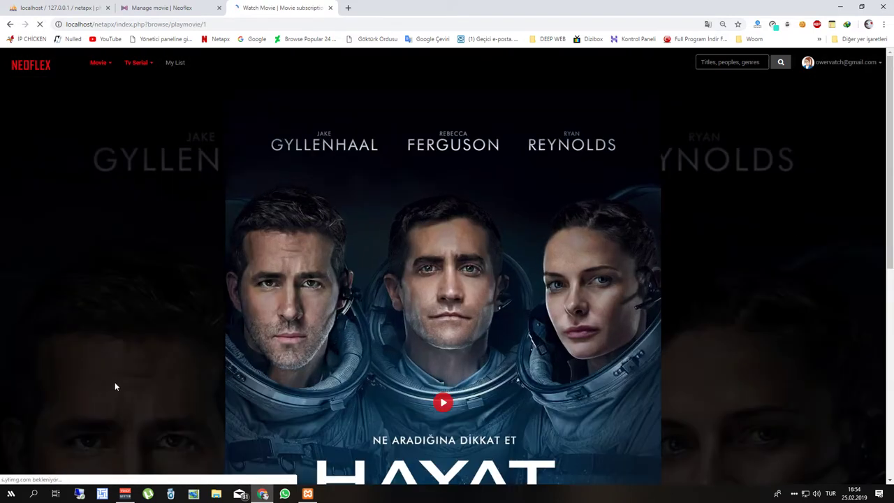
click(443, 403)
scroll(309, 364, down, 5)
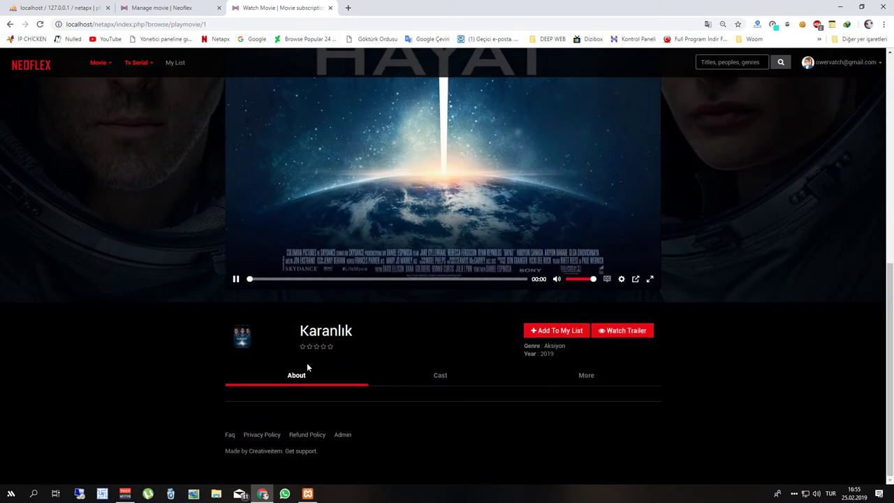
scroll(308, 358, up, 3)
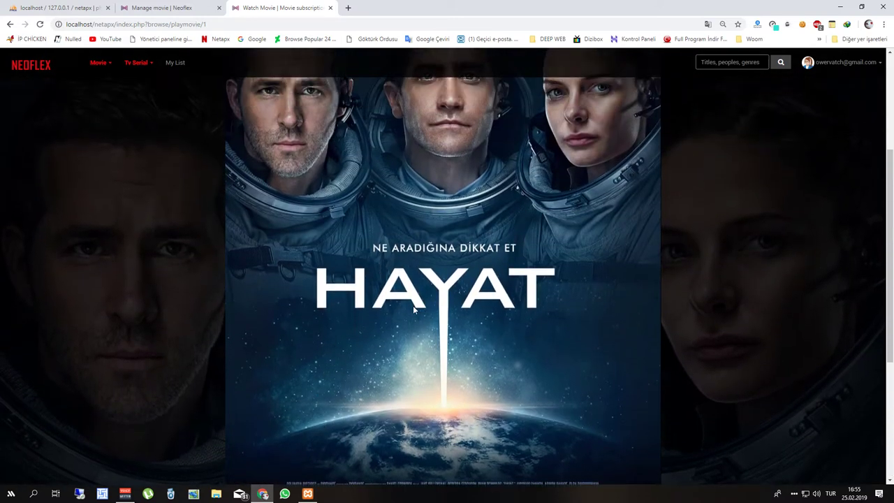
scroll(418, 306, down, 2)
scroll(401, 319, down, 2)
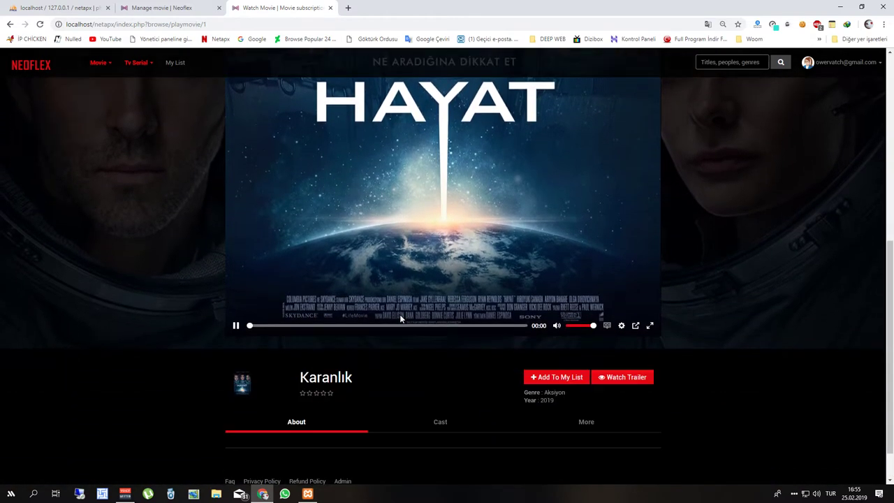
scroll(401, 318, up, 4)
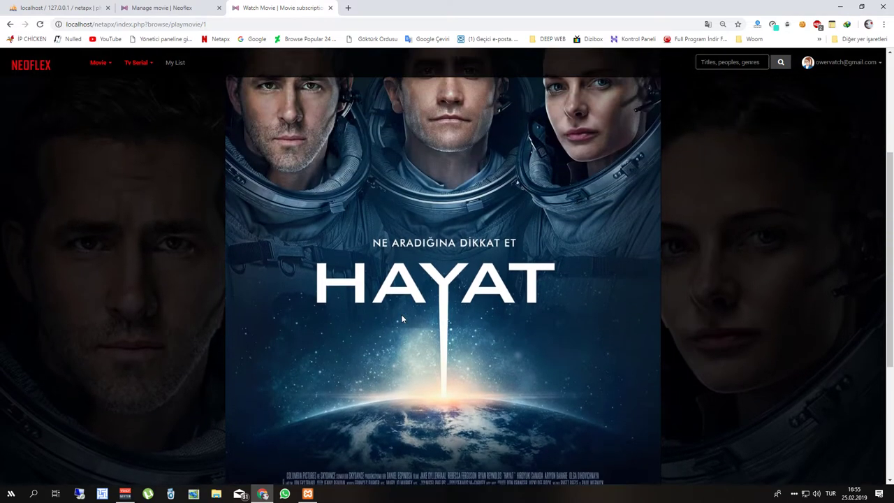
scroll(401, 319, down, 3)
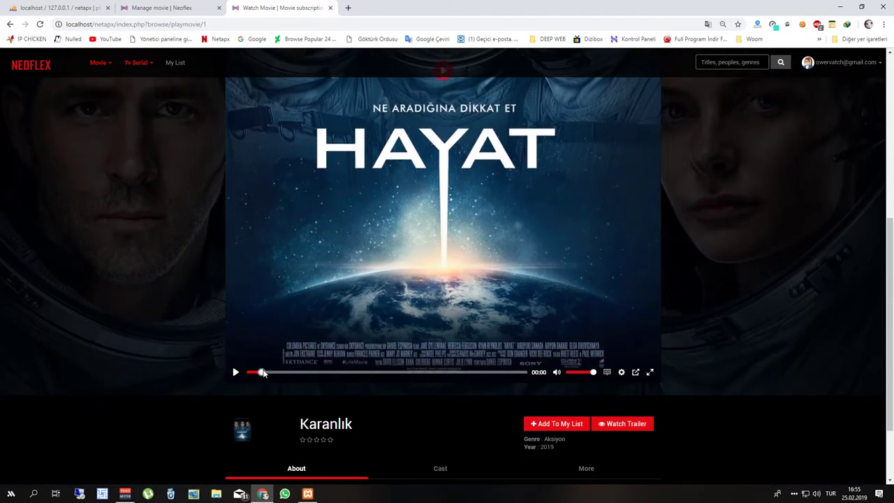
scroll(225, 233, up, 4)
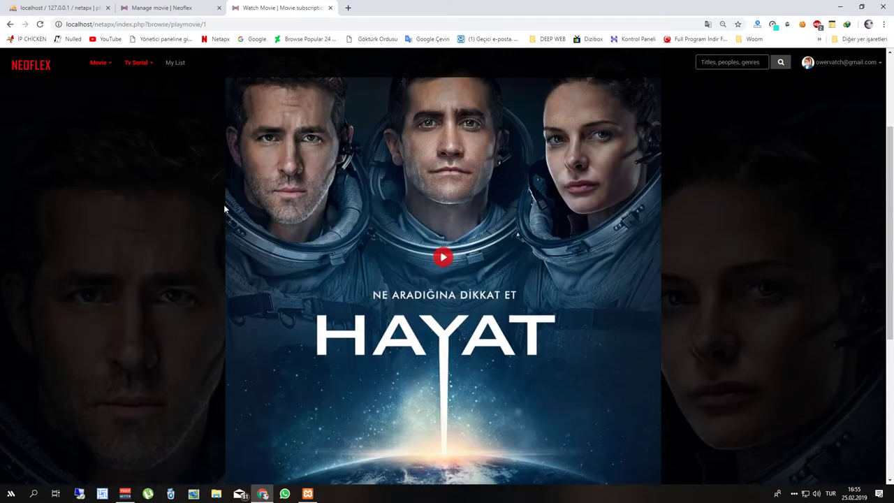
click(443, 256)
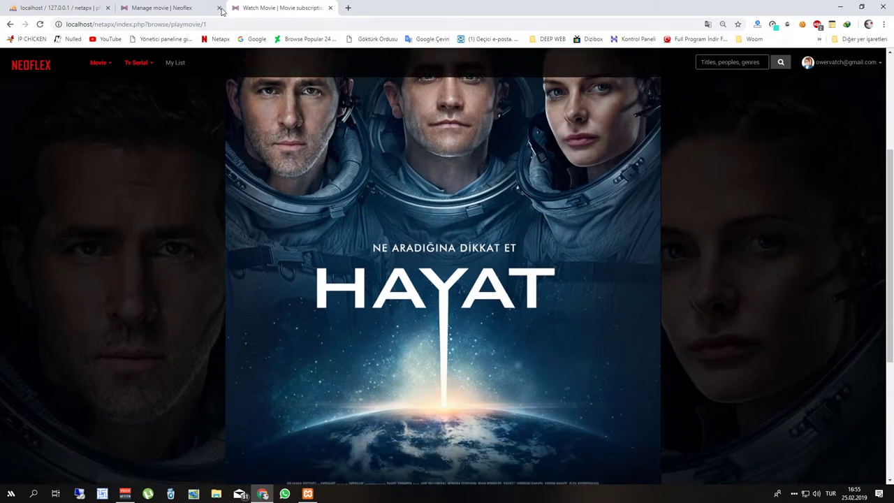
click(201, 7)
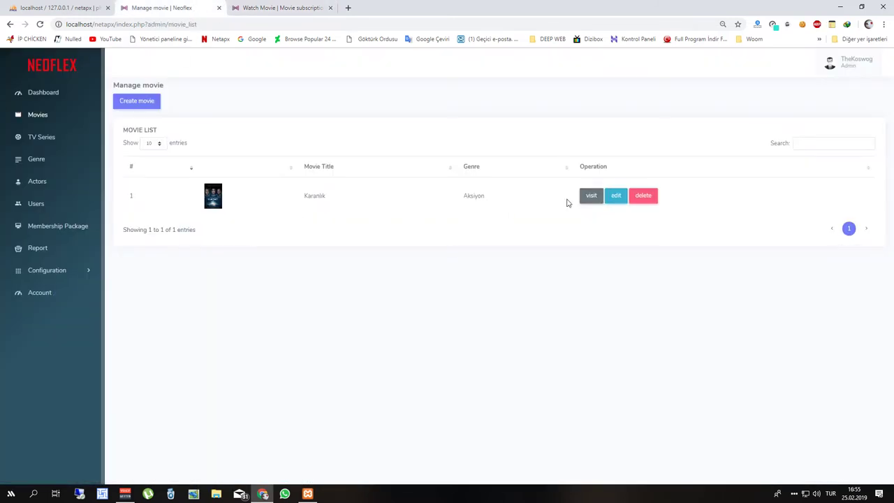
Edit Karanlık, moving its YouTube link from Trailer Url to Video Url, and update the movie.
click(587, 197)
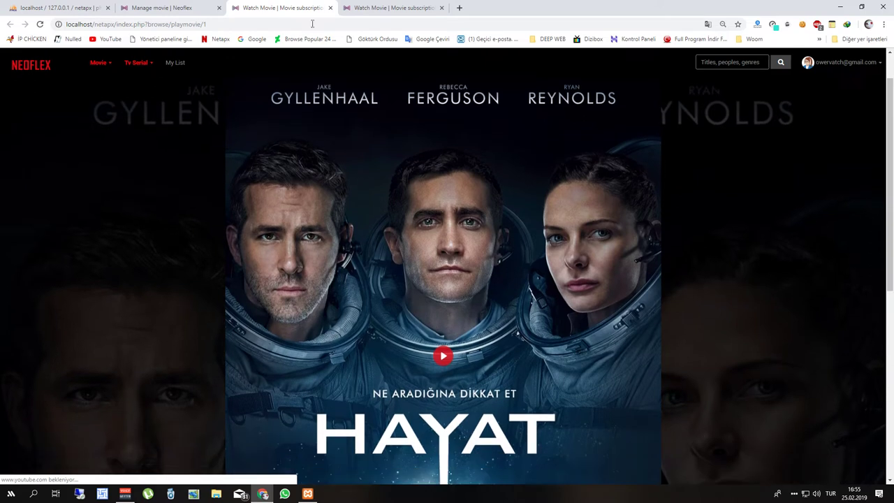
click(201, 7)
click(616, 195)
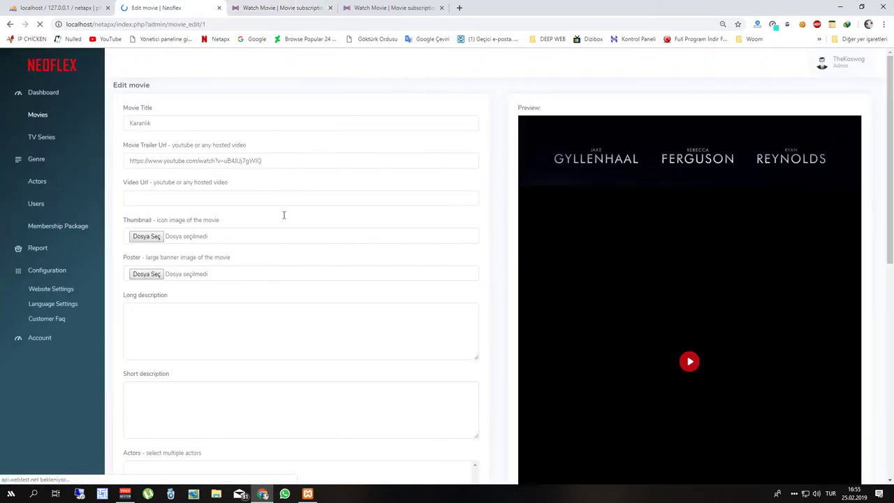
click(278, 158)
drag(263, 161, 128, 161)
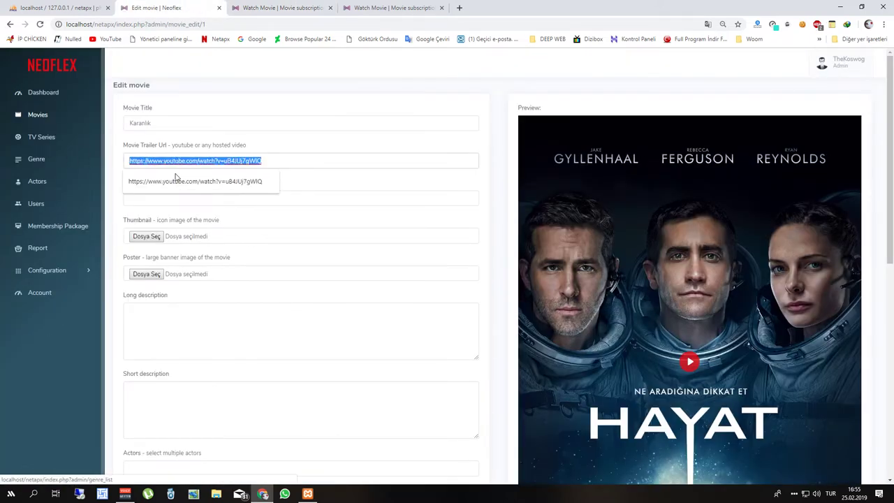
key(ctrl+a)
key(ctrl+x)
click(238, 197)
key(ctrl+v)
scroll(301, 315, down, 10)
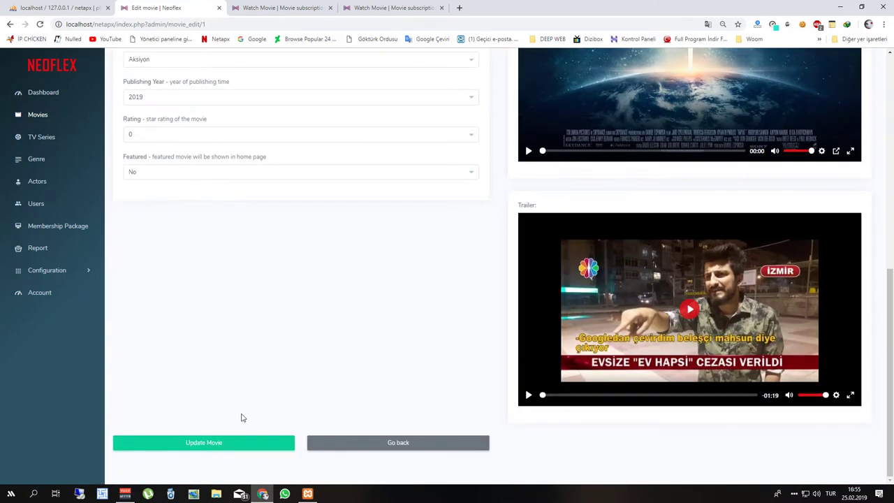
click(231, 443)
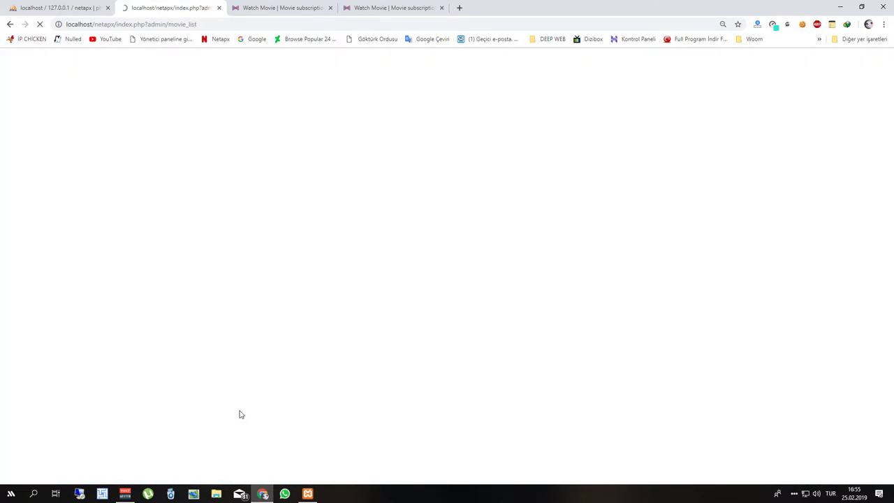
Reload Karanlık's watch page and play the embedded YouTube video to confirm it works.
click(269, 7)
click(40, 23)
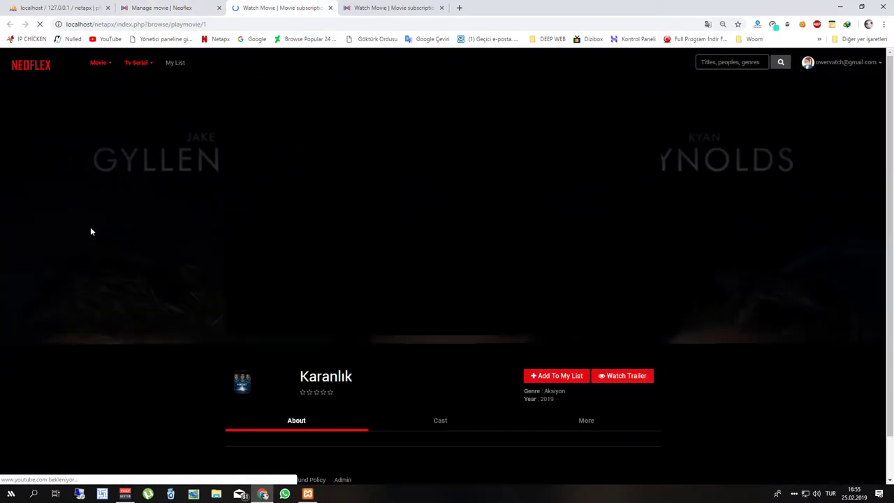
click(405, 213)
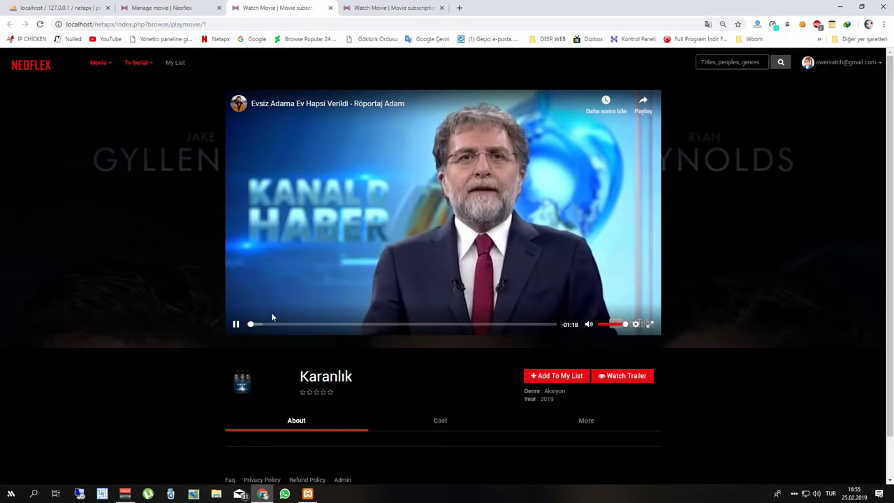
click(236, 325)
scroll(142, 368, down, 1)
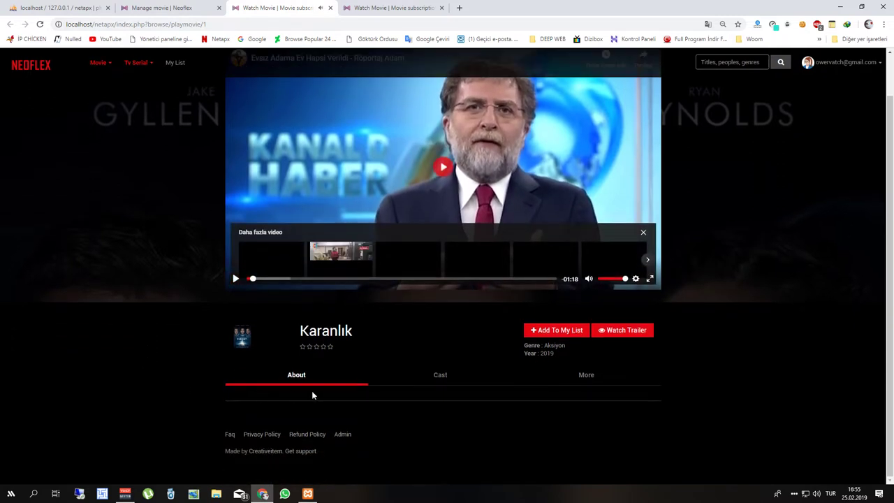
click(539, 379)
click(334, 377)
scroll(162, 153, up, 1)
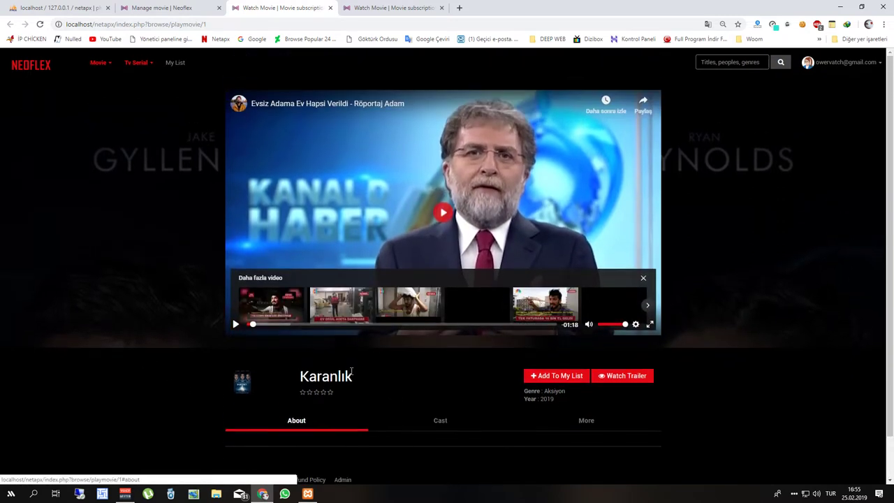
Check the new Aksiyon row on the site home page, then close the Home tab.
click(28, 68)
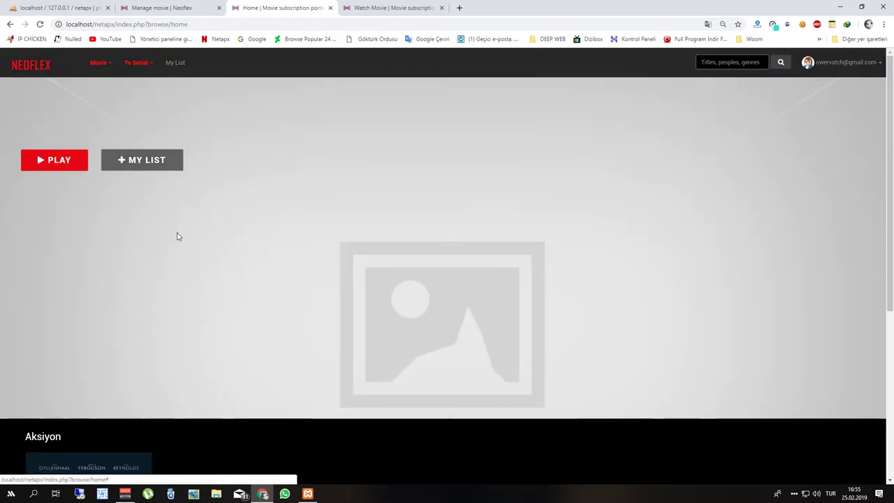
scroll(211, 287, down, 4)
mouse_move(41, 255)
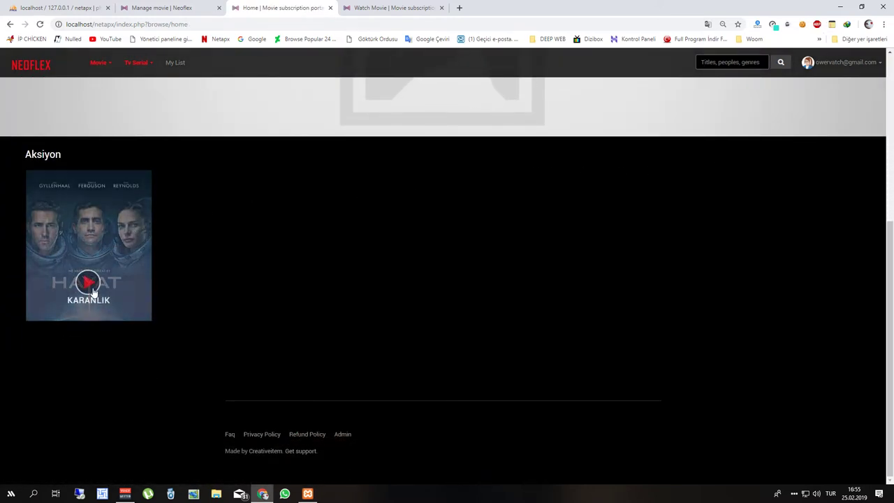
scroll(469, 225, up, 4)
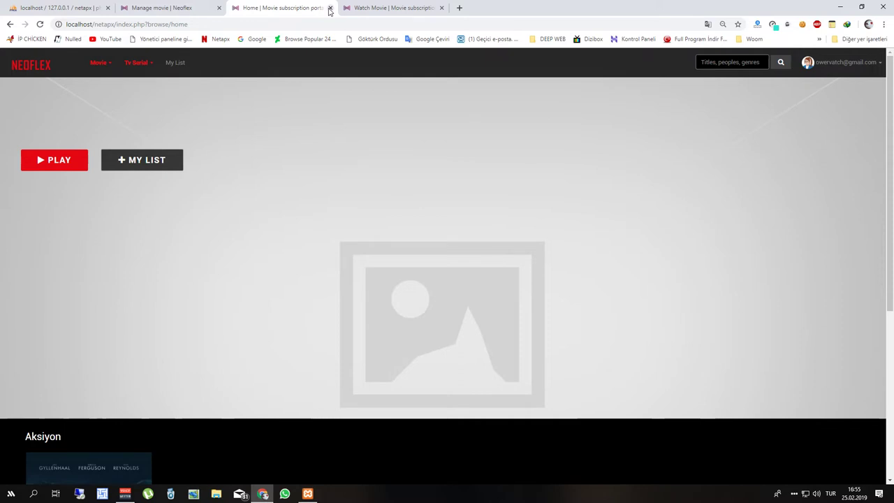
click(330, 8)
Browse the admin Movies, TV Series and membership package pages, including the BASIC package.
click(41, 118)
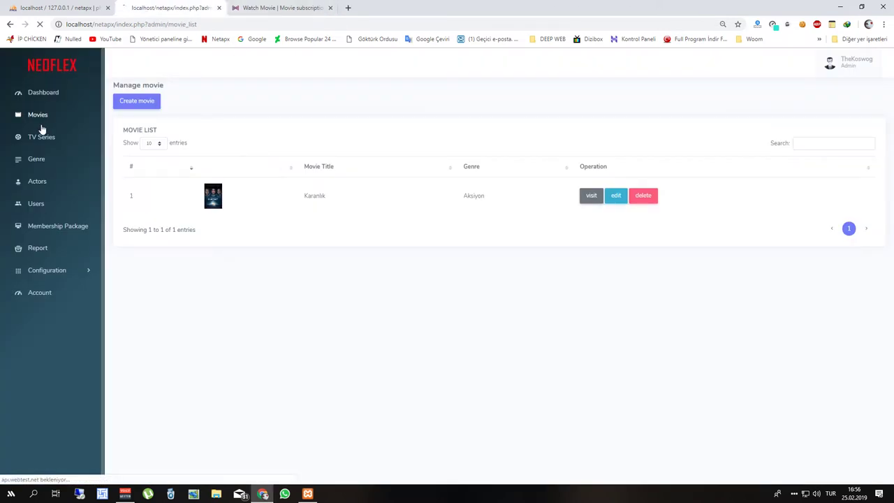
click(42, 138)
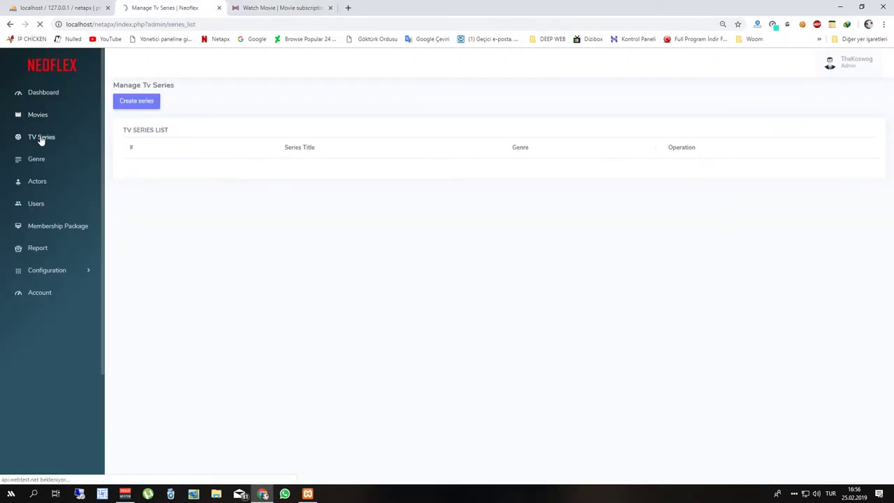
click(56, 230)
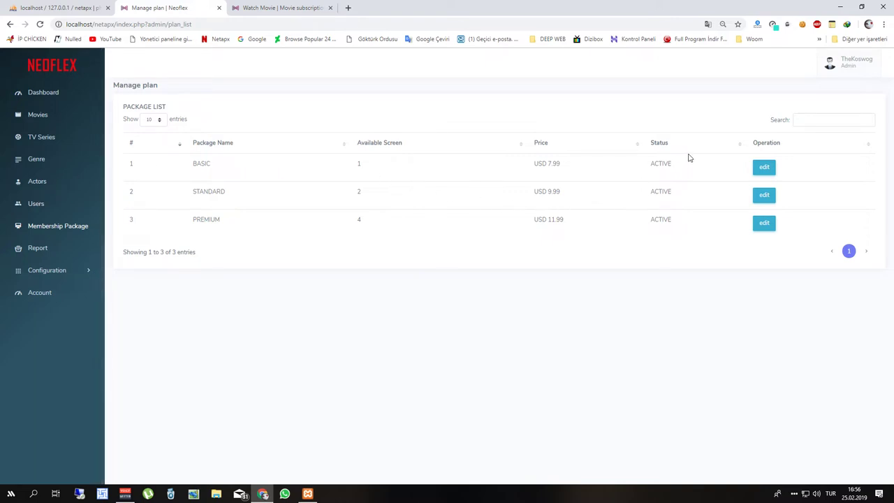
click(764, 169)
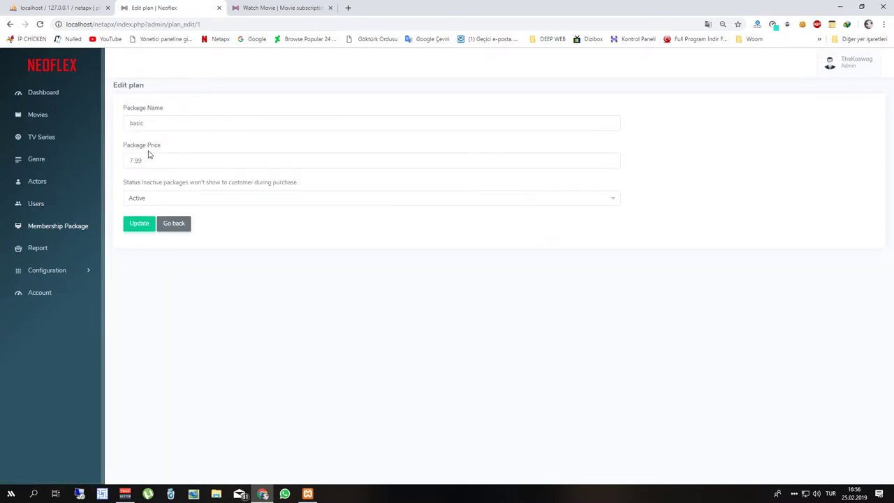
click(52, 226)
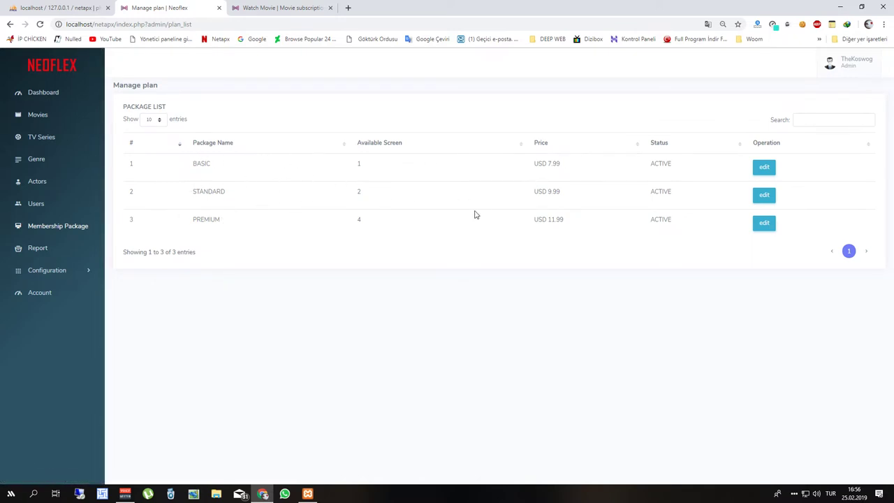
Look through the Users, Actors, Genre and Movies admin lists, ending on the Dashboard.
click(39, 269)
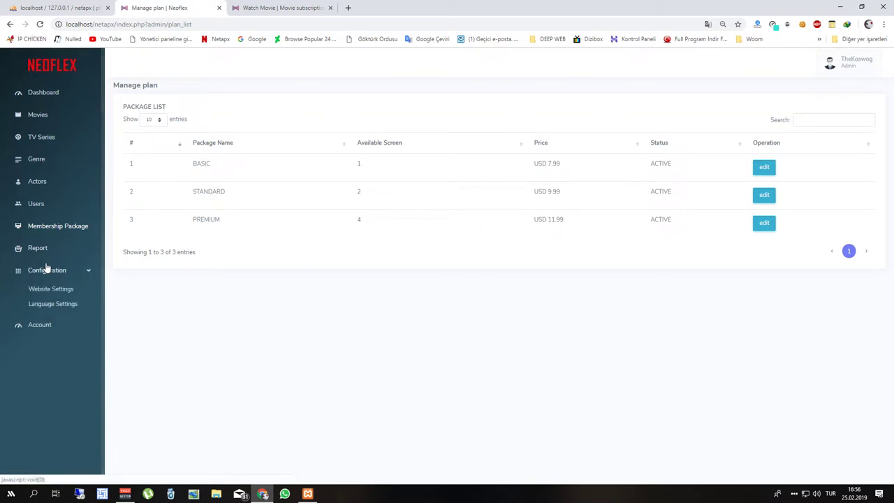
click(34, 206)
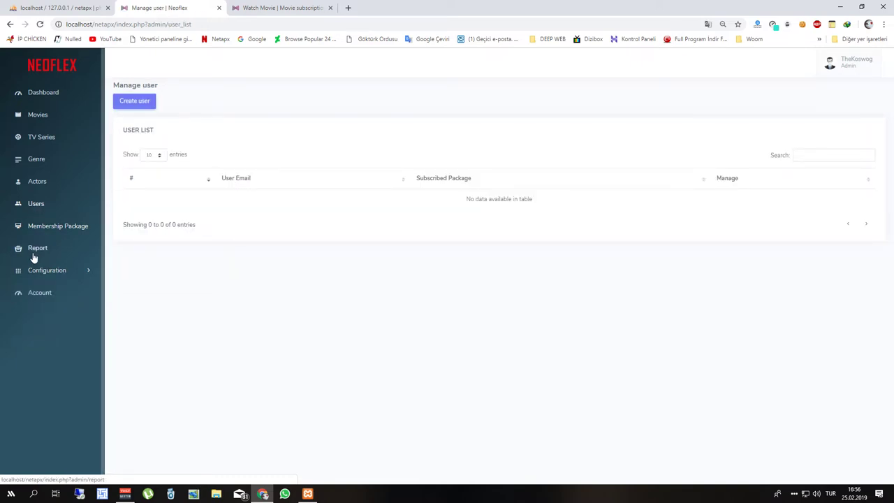
click(32, 181)
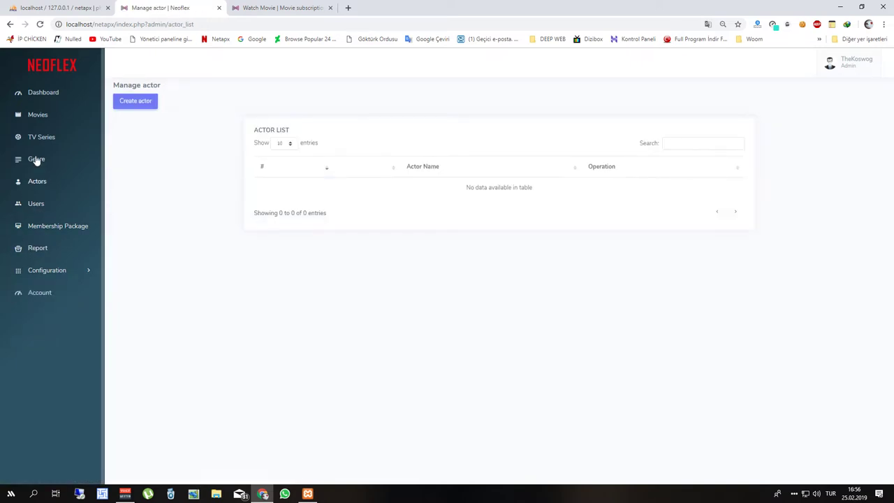
click(36, 159)
click(35, 181)
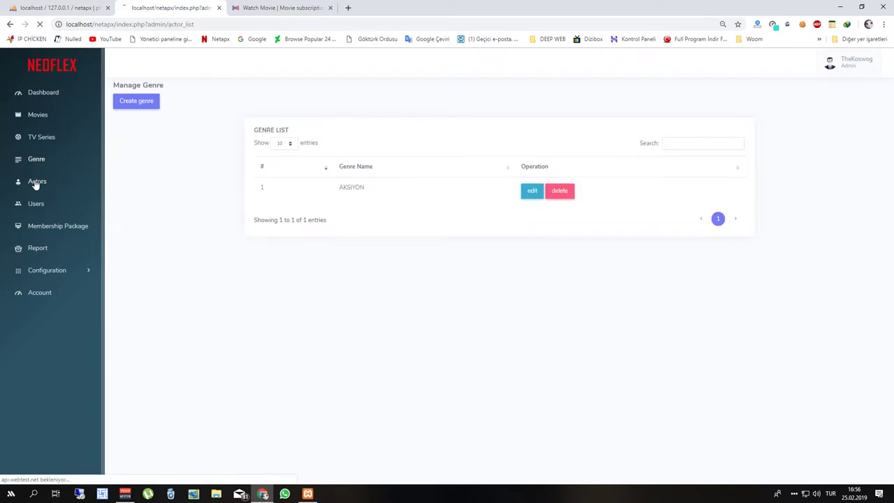
click(36, 114)
click(51, 96)
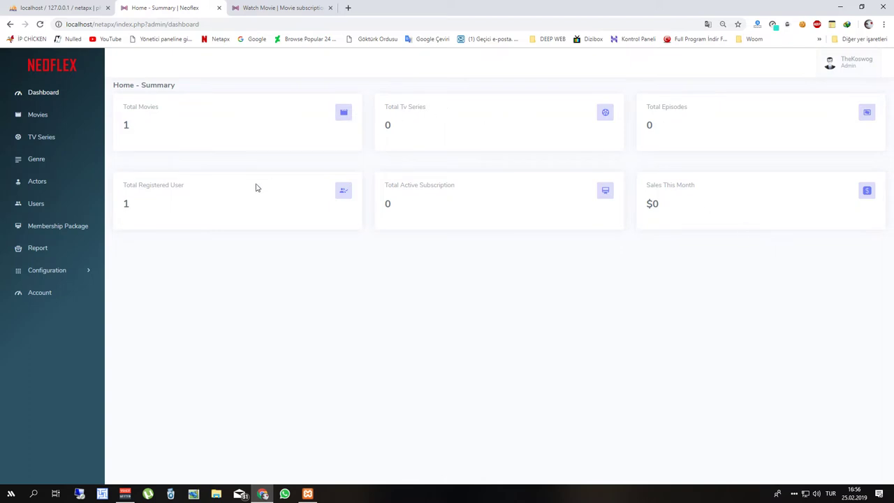
Go to Website Settings > Language Settings and open the English phrases for editing.
click(38, 271)
click(49, 289)
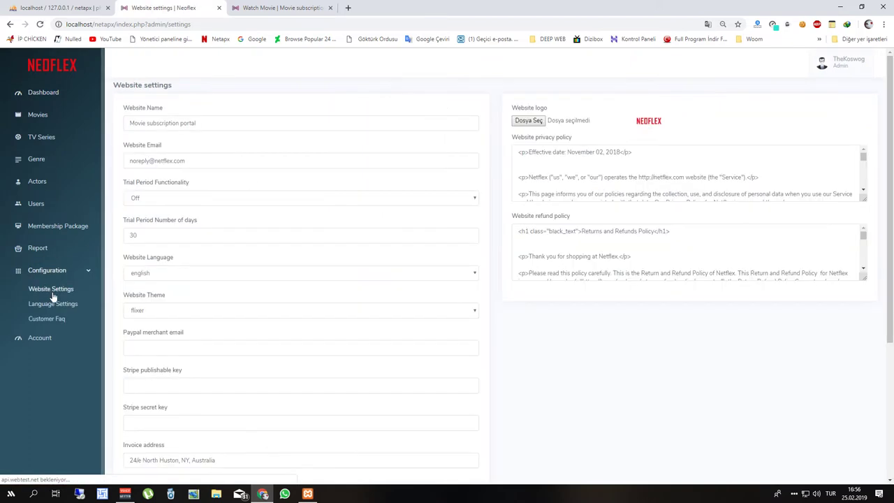
scroll(265, 301, down, 3)
scroll(148, 365, up, 1)
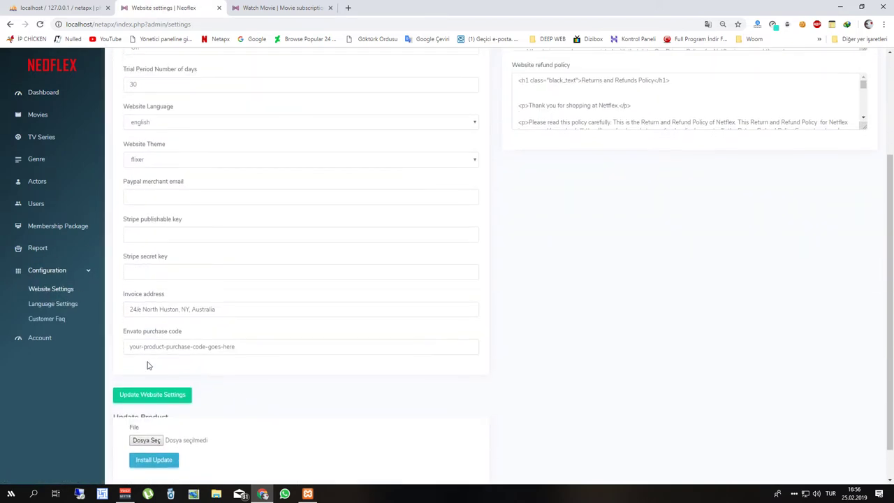
click(63, 301)
click(210, 116)
click(246, 115)
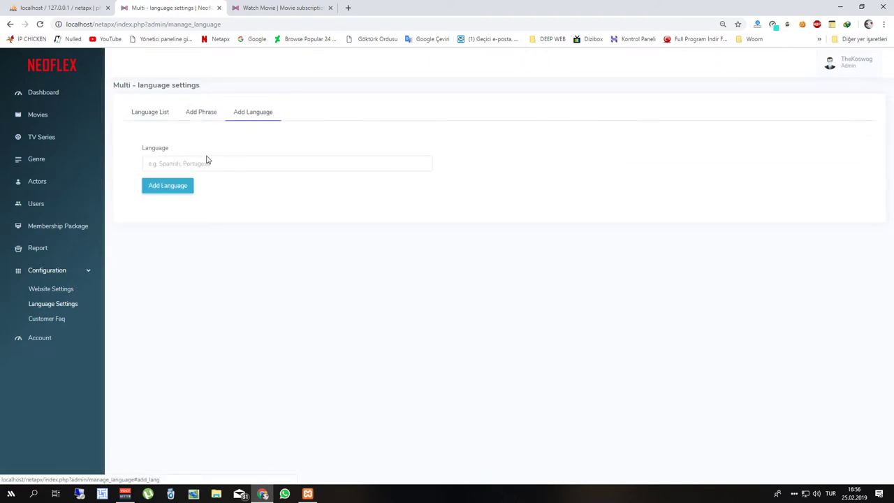
click(167, 190)
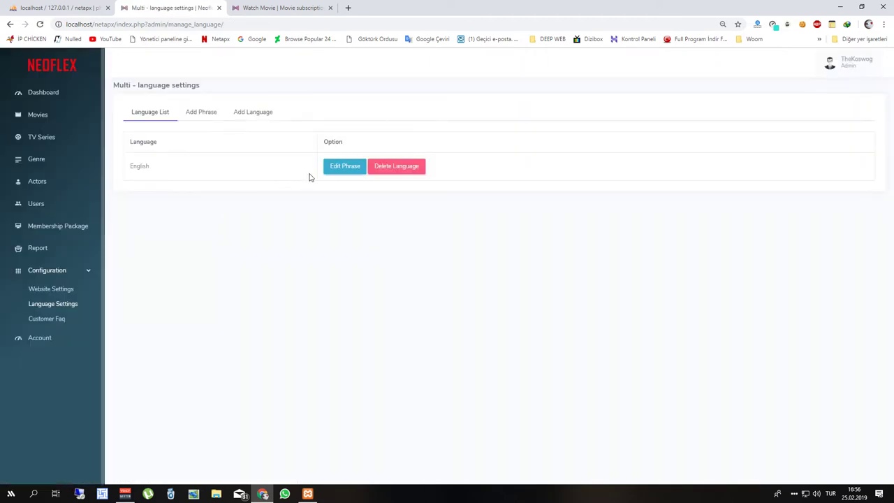
click(326, 171)
scroll(261, 217, down, 6)
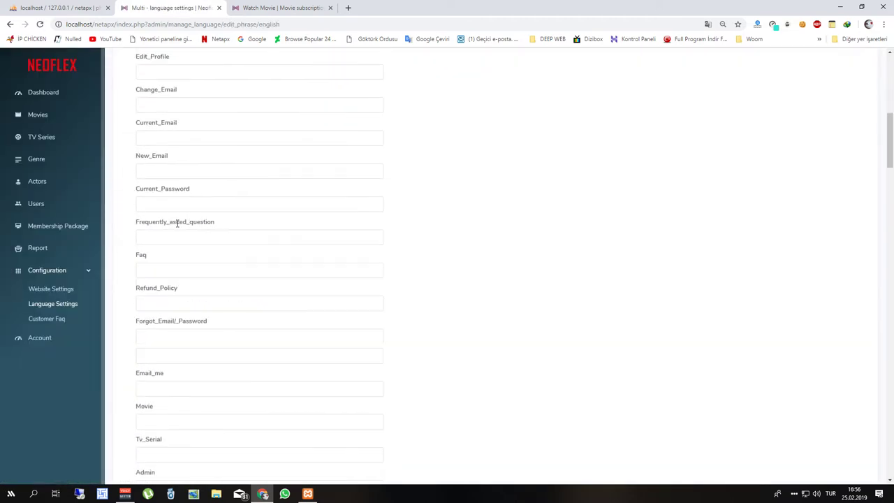
Copy the date phrase label into Google Çeviri opened in a new tab.
scroll(177, 223, up, 6)
double_click(146, 150)
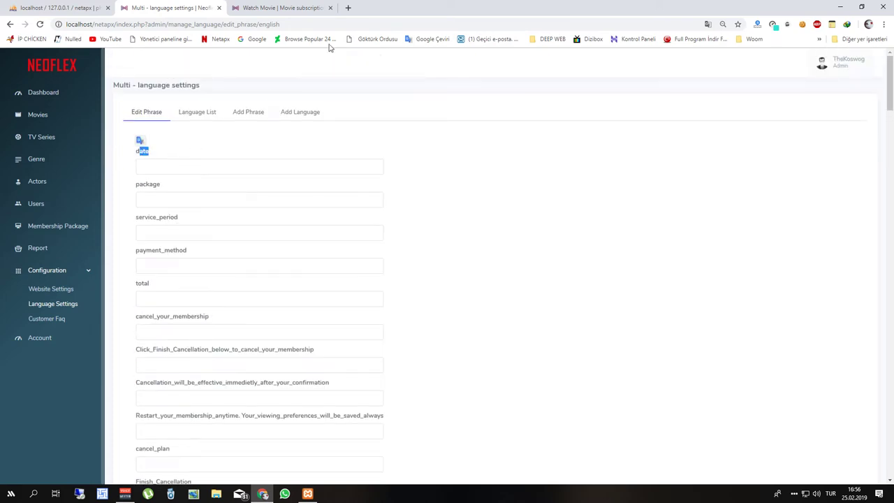
click(349, 8)
click(412, 39)
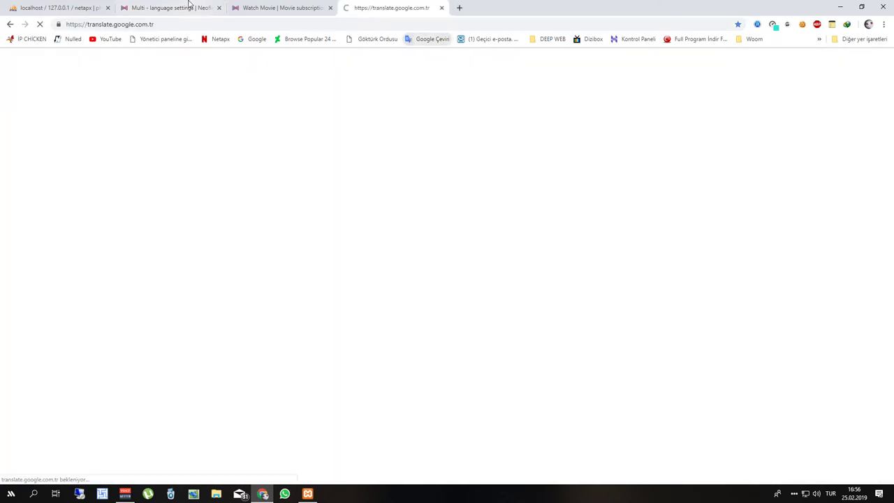
click(192, 8)
key(ctrl+c)
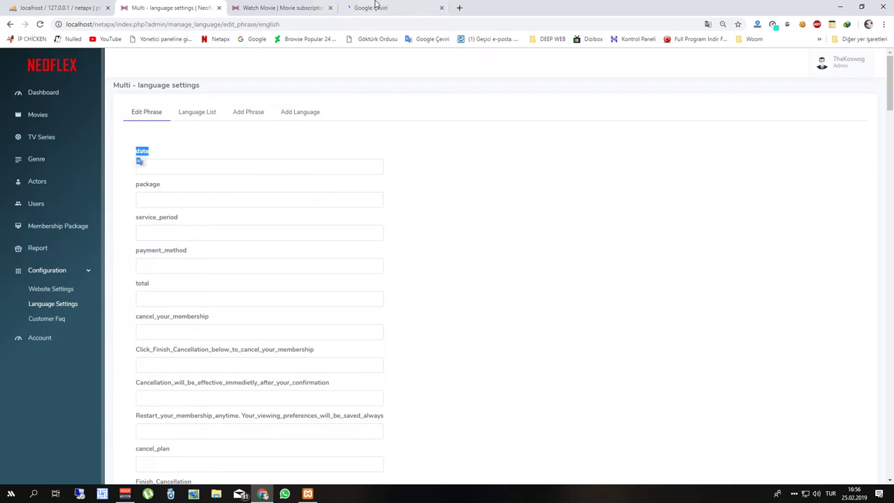
click(370, 8)
key(ctrl+v)
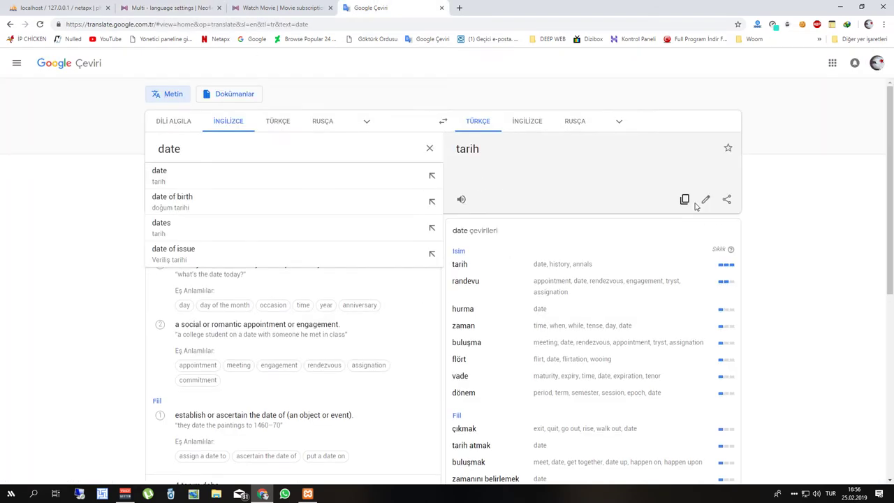
Paste the translation into the date field and capitalise it to Tarih.
click(685, 199)
click(189, 6)
click(200, 167)
key(ctrl+v)
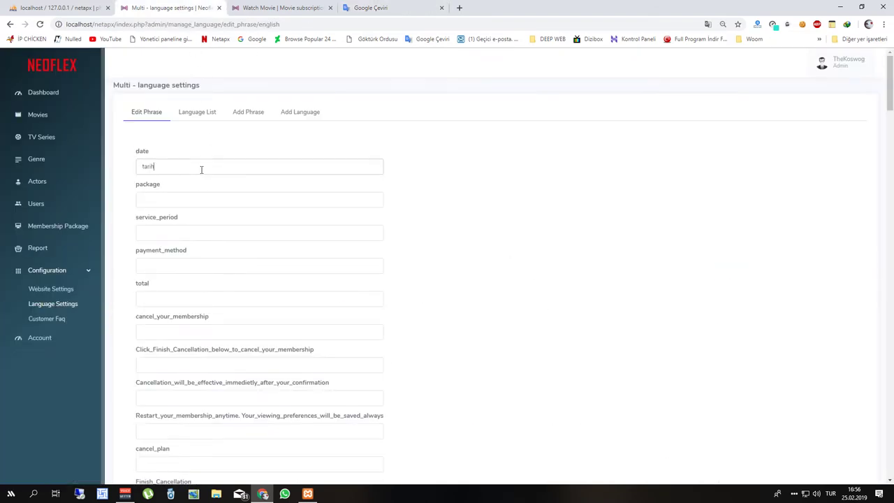
click(145, 166)
key(BackSpace)
text(T)
double_click(148, 167)
Find the About phrase label by searching the page for 'abou' and copy it.
double_click(149, 184)
scroll(182, 203, down, 3)
scroll(206, 174, up, 2)
scroll(180, 180, down, 3)
click(292, 6)
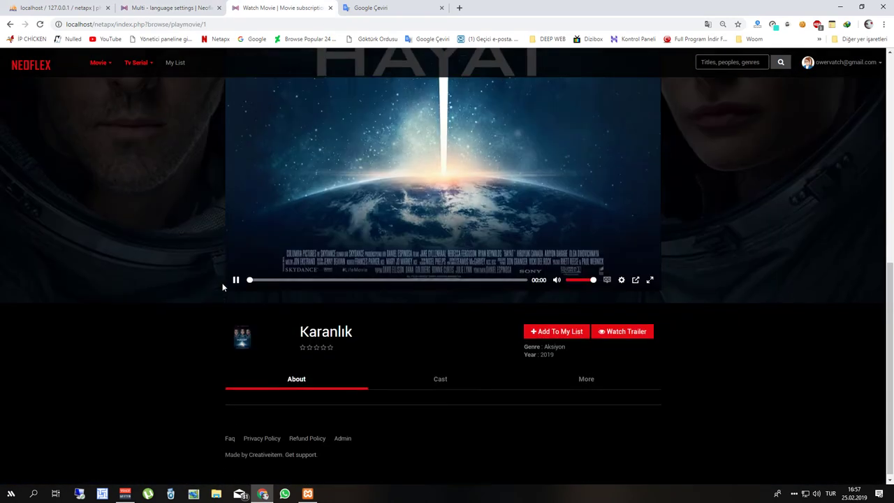
click(178, 8)
key(ctrl+f)
text(abou)
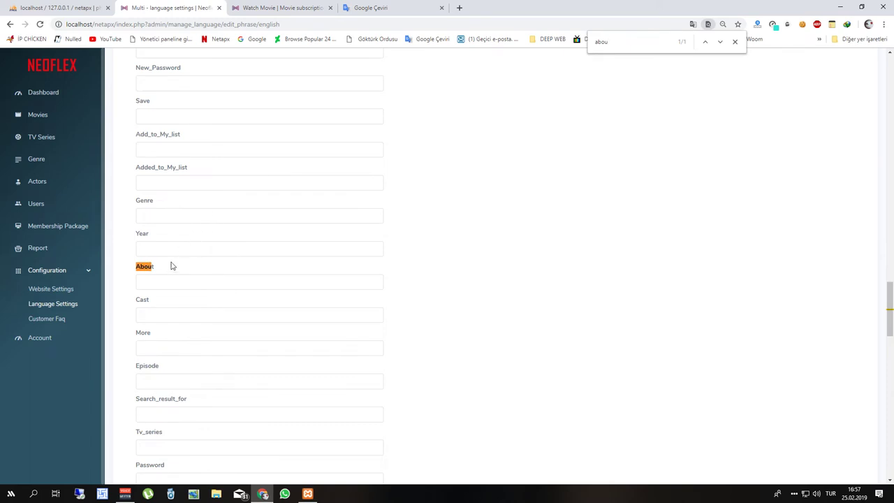
drag(159, 269, 137, 268)
key(ctrl+4)
Translate About in Google Çeviri and paste hakkında into the About field.
click(267, 160)
key(ctrl+a)
key(ctrl+v)
click(685, 199)
click(209, 8)
scroll(208, 216, down, 1)
click(195, 189)
key(ctrl+v)
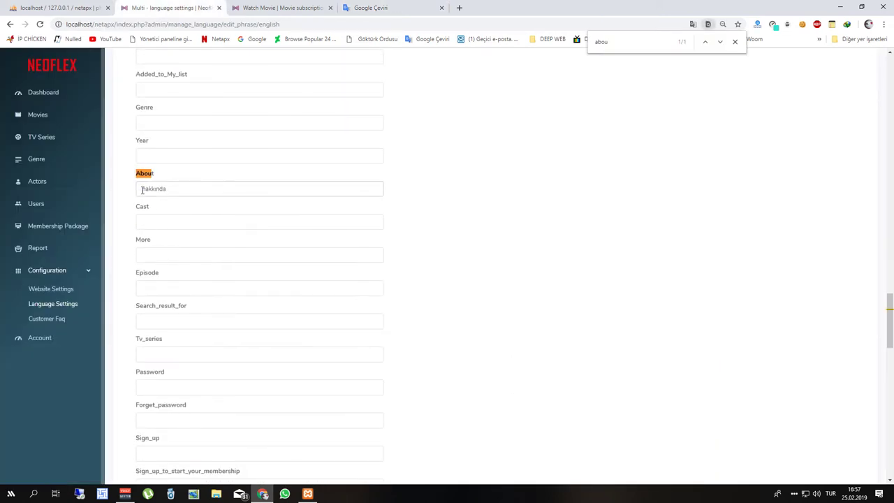
Capitalise it to Hakkında, update the phrases, and reload the Karanlık watch page.
click(142, 190)
key(Delete)
text(H)
scroll(244, 333, down, 15)
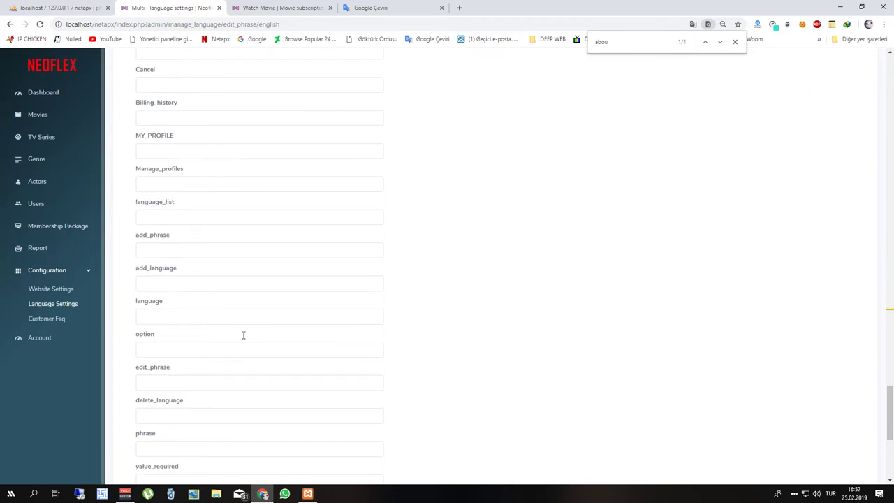
click(172, 415)
key(ctrl+Tab)
key(F5)
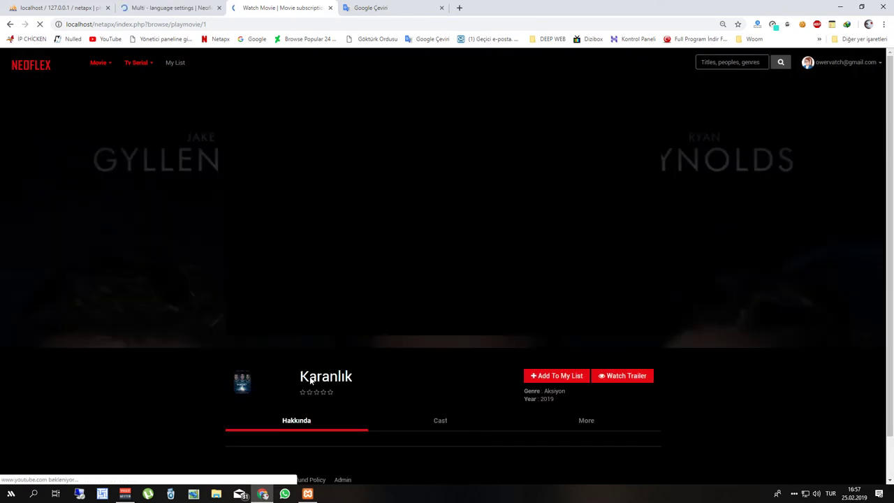
Return to the site home page, then close the Home and Google Çeviri tabs.
scroll(340, 424, down, 1)
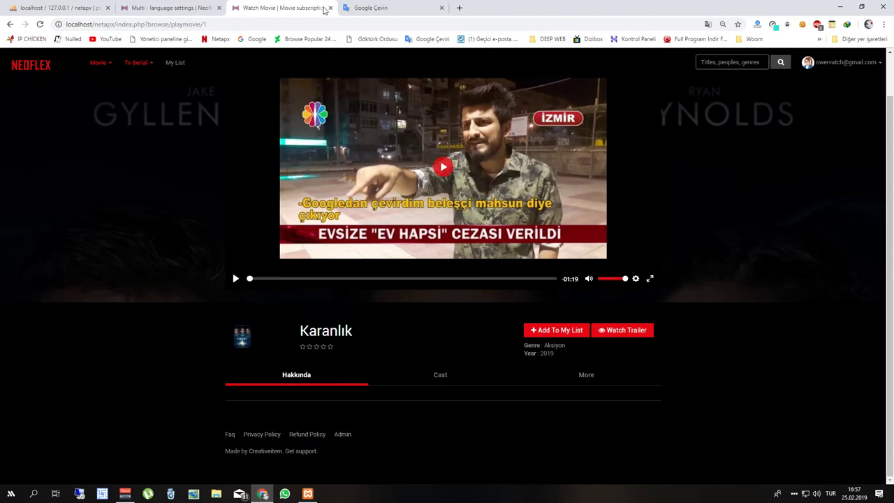
scroll(352, 127, up, 1)
click(29, 65)
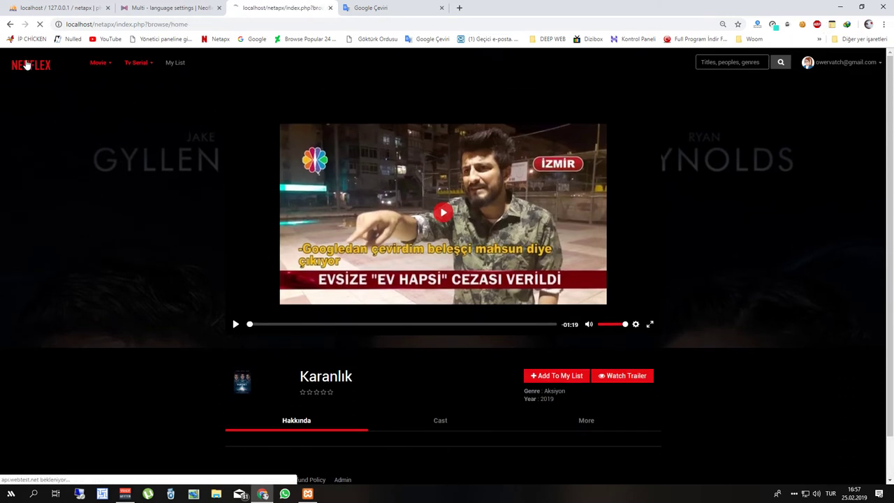
click(331, 8)
click(331, 8)
Revisit the Actors, Genre and TV Series lists in the admin panel.
scroll(82, 180, up, 2)
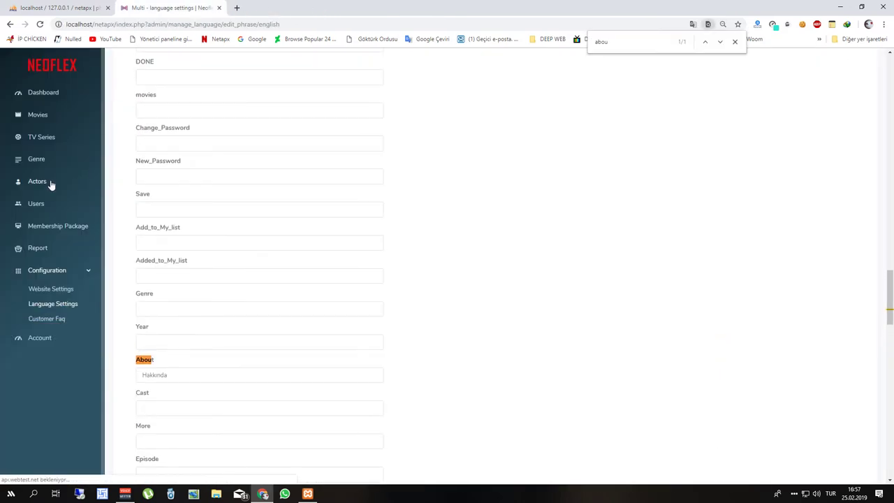
click(49, 184)
click(49, 162)
click(65, 135)
Return to the admin Movies list showing Karanlık under the Aksiyon genre.
click(56, 120)
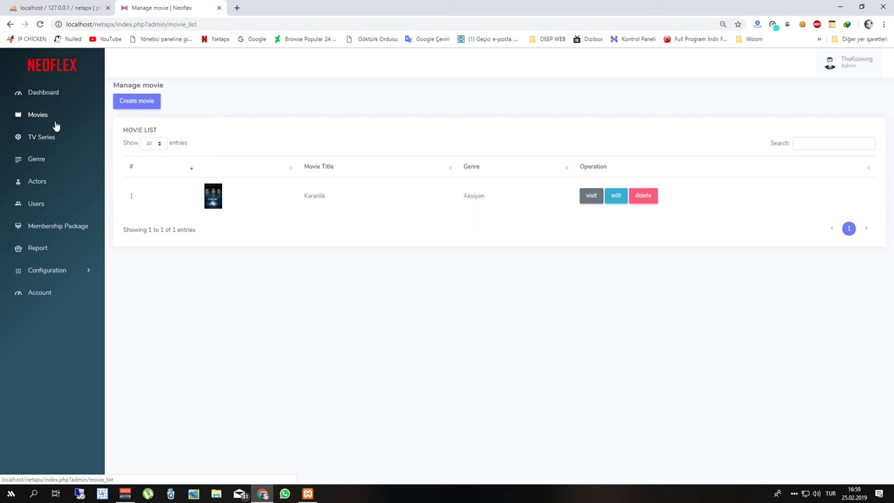
Load localhost/netapx in a new tab, check the Aksiyon row, and go back to Manage movie.
click(238, 7)
text(local)
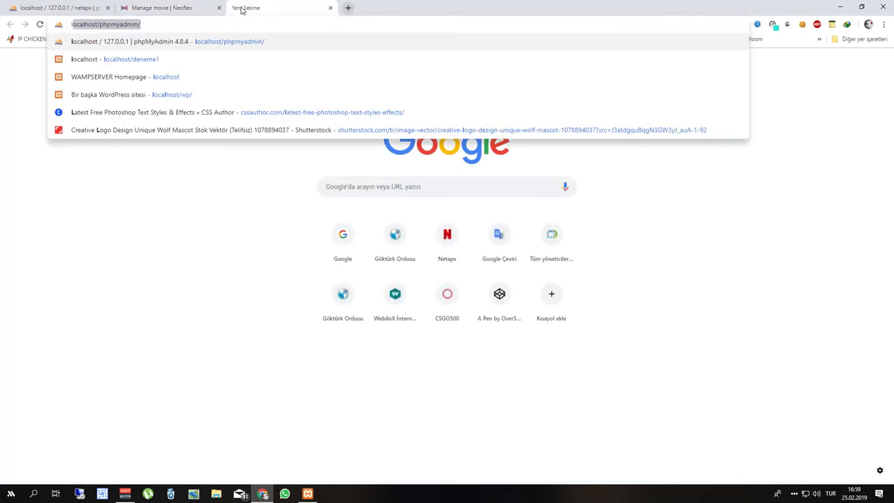
text(host/ph)
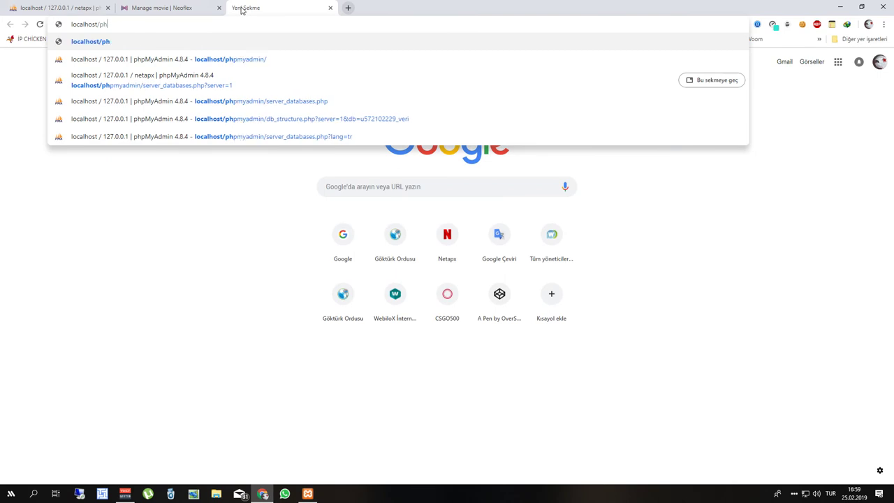
key(BackSpace)
key(BackSpace)
text(netapx)
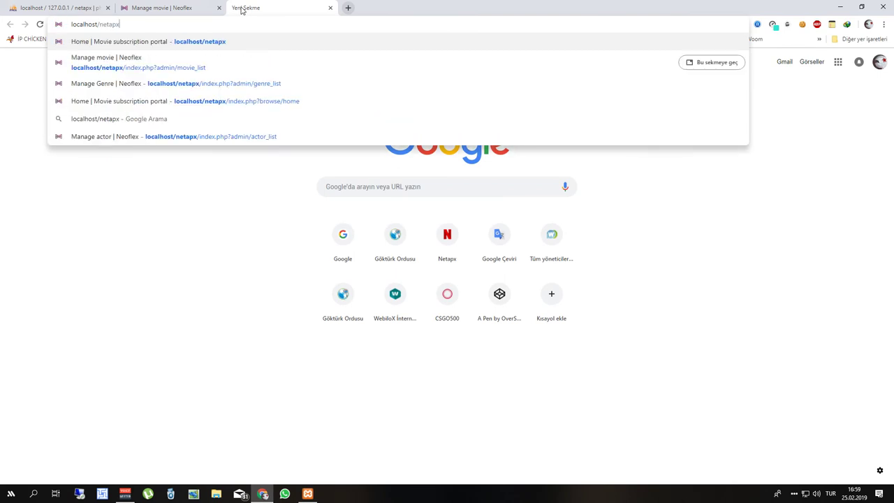
key(Return)
scroll(188, 196, down, 4)
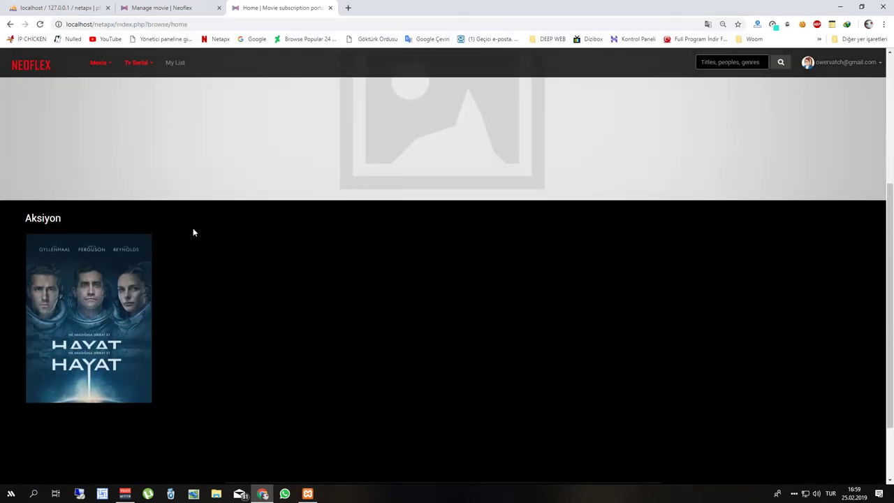
scroll(185, 299, up, 4)
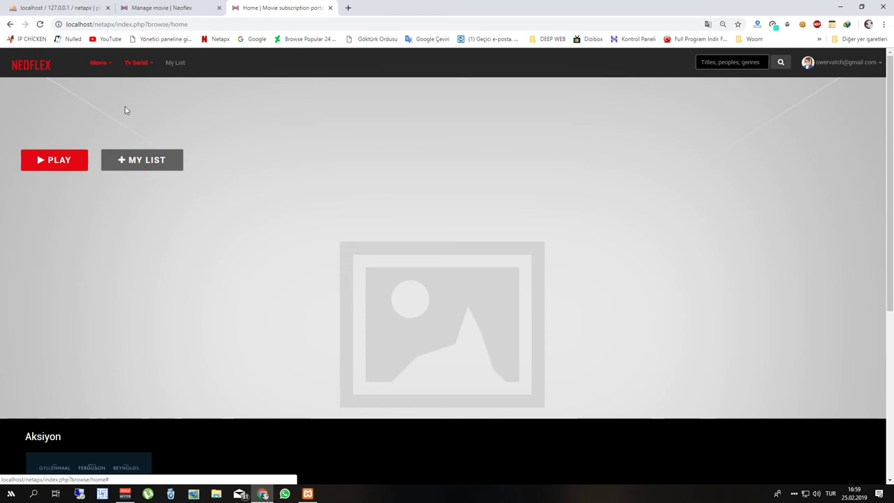
click(138, 8)
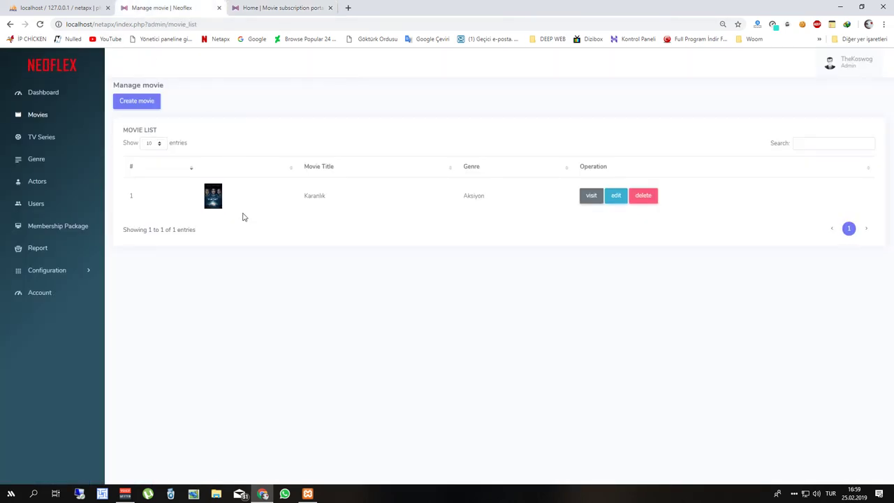